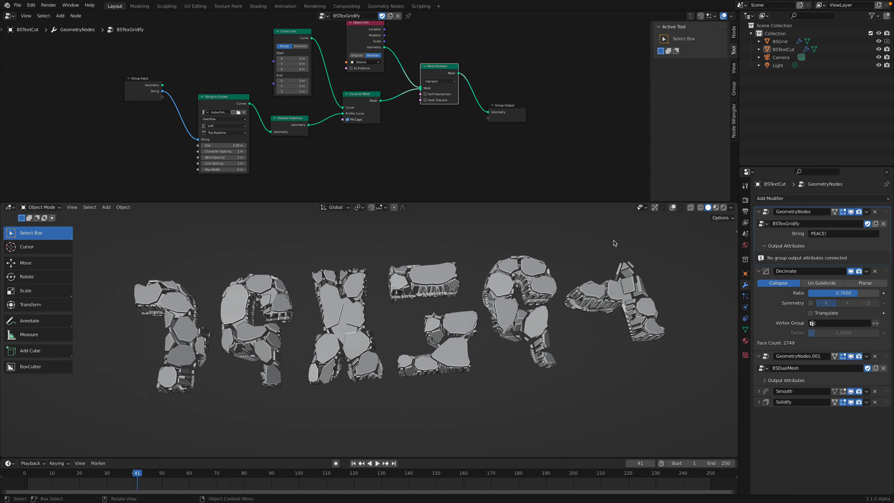
Show the viewport gizmos and overlays, enlarge the 3D viewport, and switch to the top orthographic view
left_click(657, 208)
left_click(672, 208)
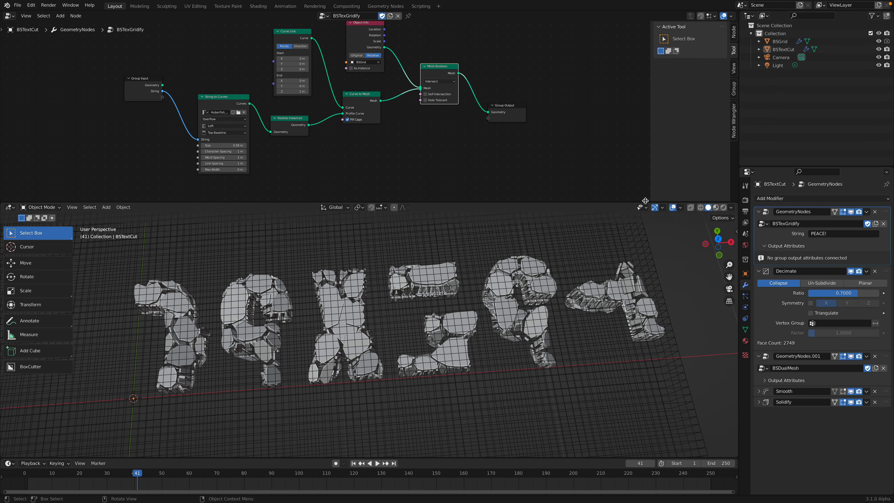
left_click_drag(644, 202, 621, 129)
scroll(566, 213, "down", 1)
middle_click_drag(563, 216, 635, 235)
left_click(720, 174)
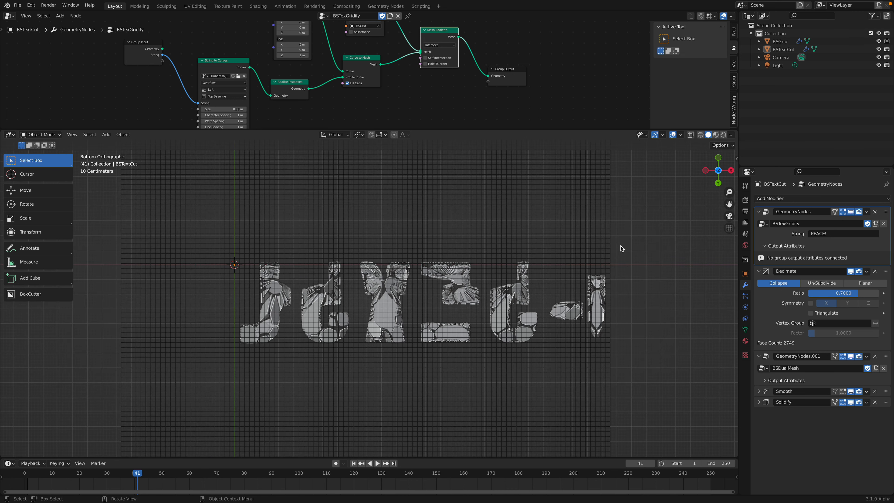
left_click(720, 175)
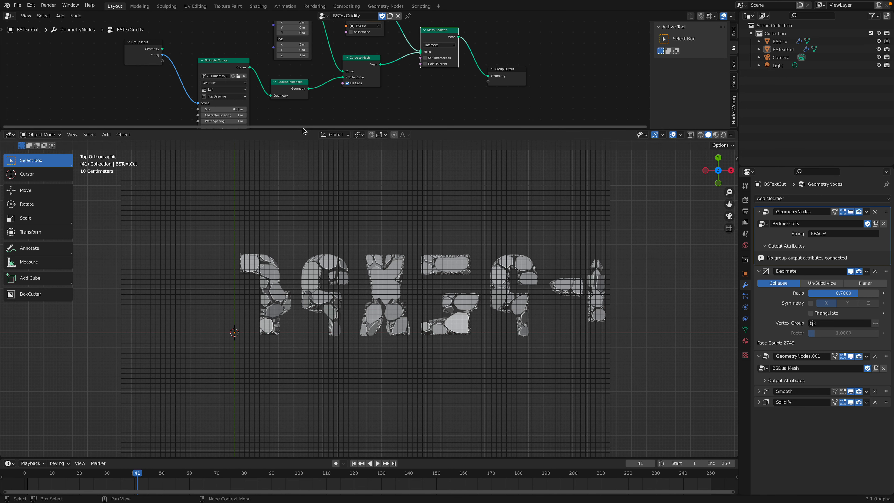
Enlarge the node editor, widen the String to Curves node so its font name is readable, and reposition it slightly
left_click_drag(303, 129, 303, 222)
scroll(224, 85, "up", 3)
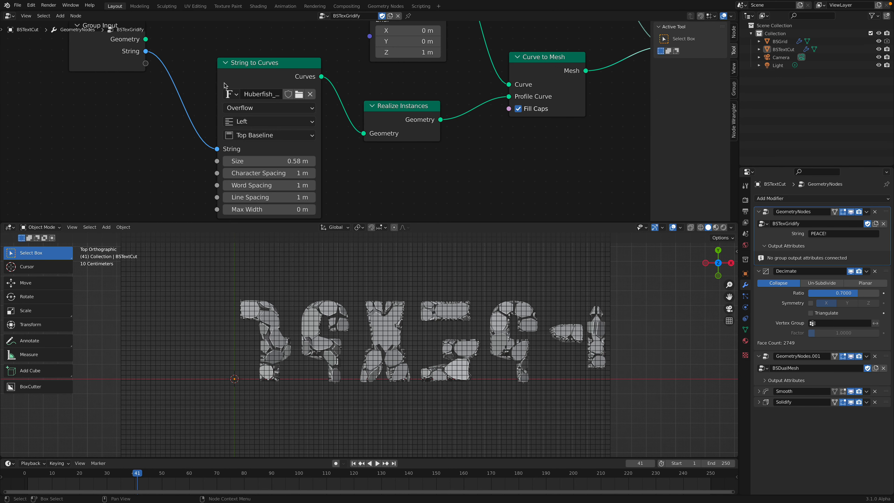
left_click_drag(218, 80, 184, 81)
scroll(248, 93, "down", 2)
left_click_drag(268, 91, 262, 77)
middle_click_drag(366, 120, 268, 112)
scroll(480, 191, "down", 1)
middle_click_drag(453, 158, 421, 169)
scroll(352, 163, "down", 1)
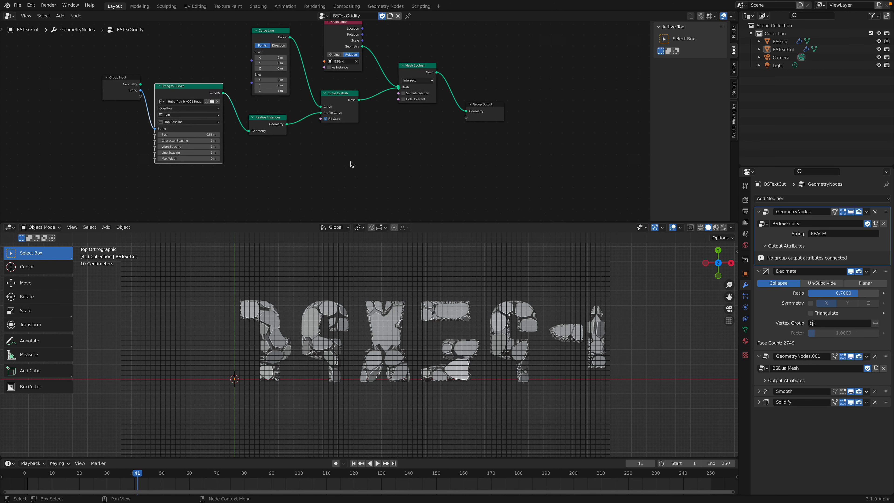
middle_click_drag(354, 161, 372, 184)
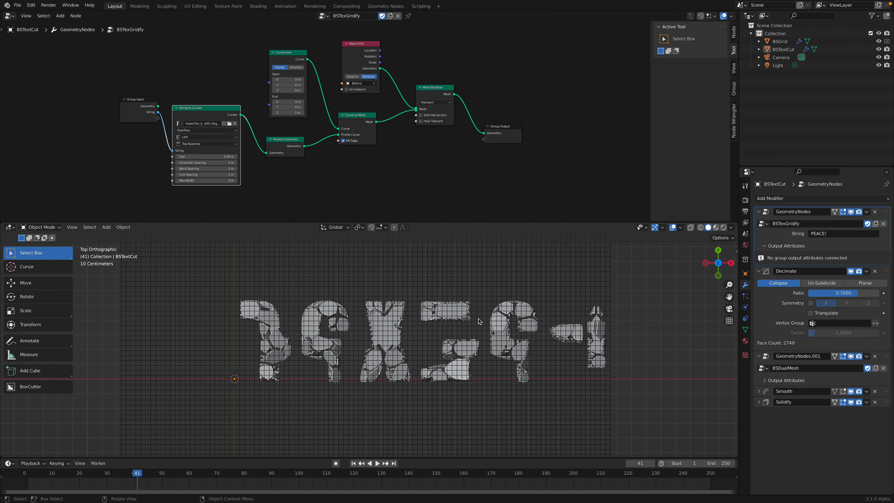
Select BSGrid and move it along the X axis to vary the stone pattern in the letters
middle_click_drag(478, 321, 536, 288)
left_click(522, 289)
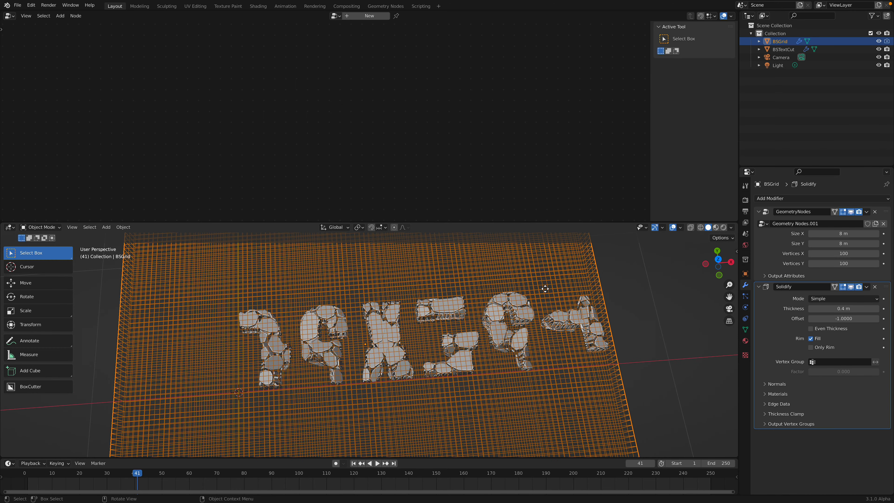
key("g")
key("x")
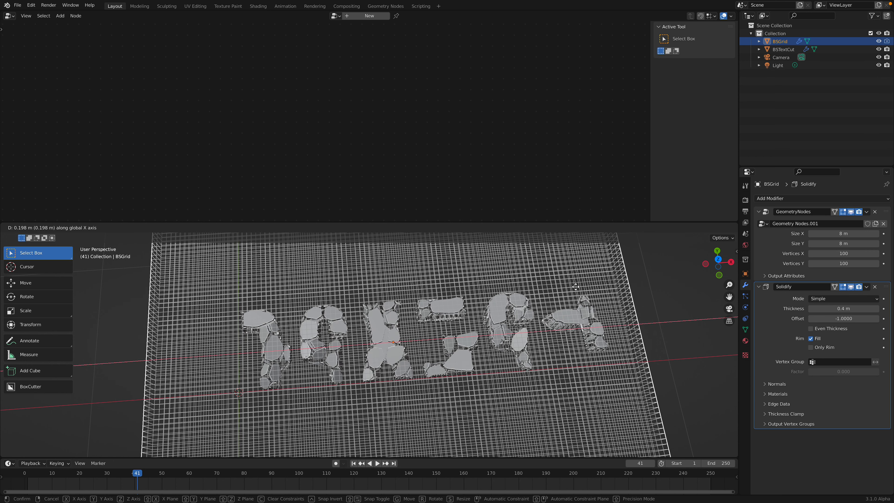
left_click(483, 322)
Shift BSGrid about 0.06 m in the negative X direction
scroll(472, 326, "up", 5)
middle_click_drag(473, 325, 420, 334)
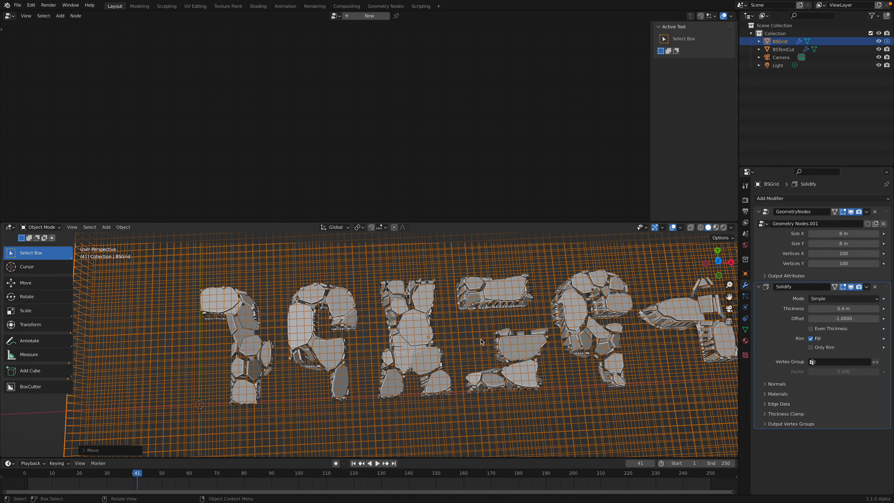
key("g")
key("x")
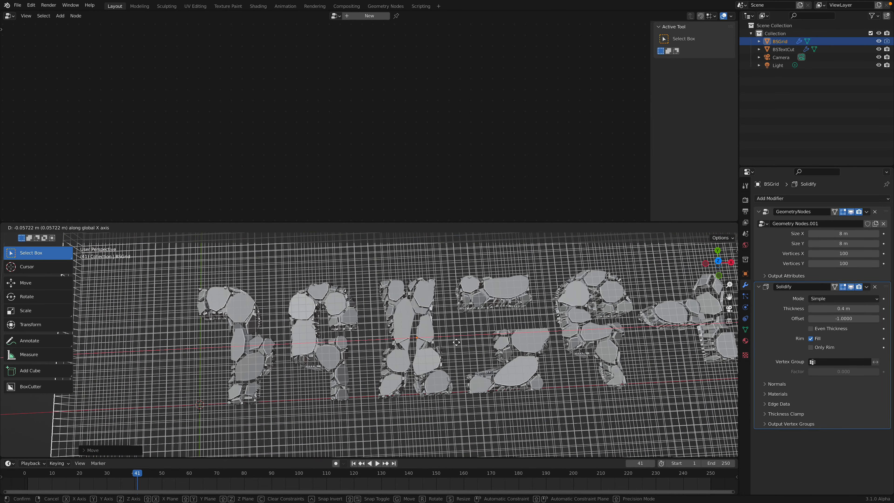
left_click(453, 344)
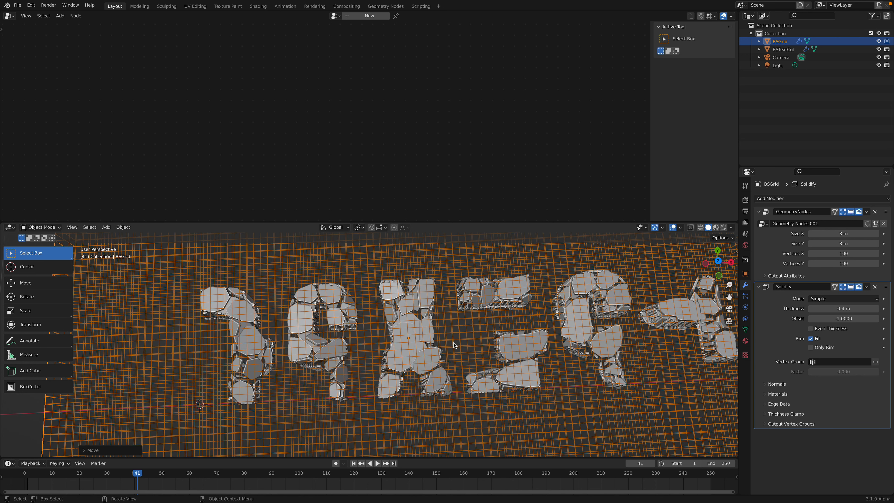
middle_click_drag(465, 346, 472, 336)
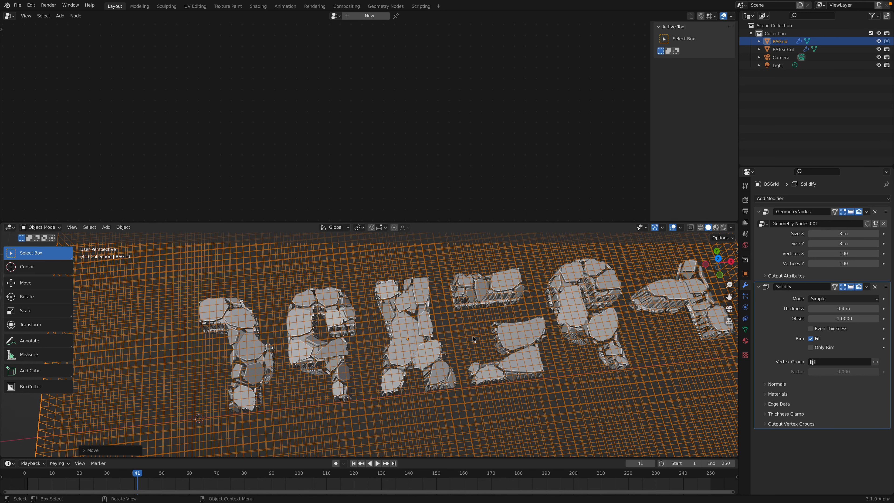
scroll(473, 339, "down", 2)
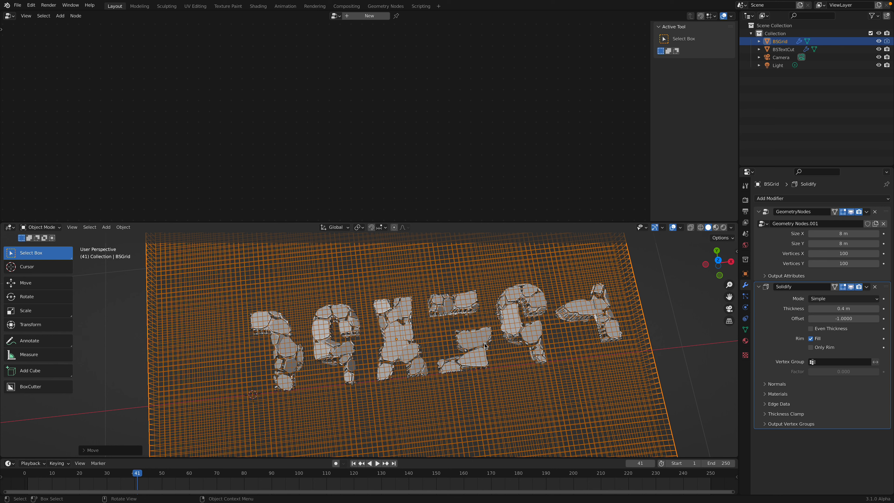
middle_click_drag(491, 341, 602, 250)
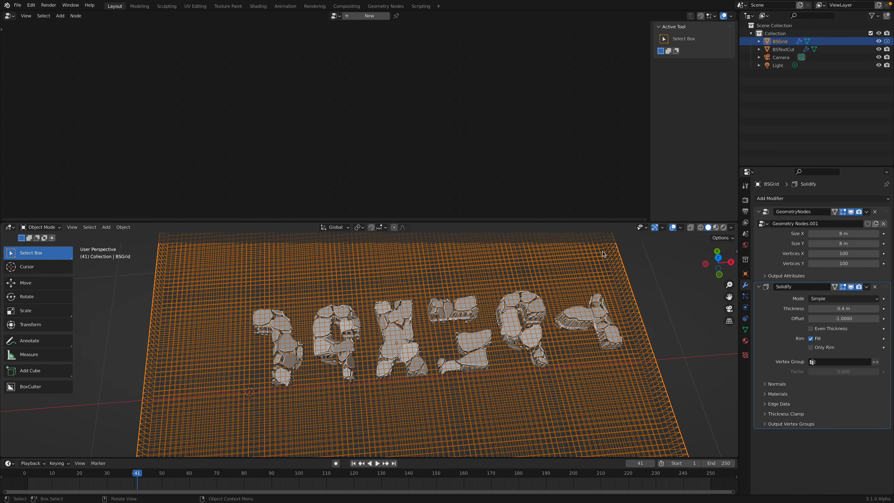
middle_click_drag(684, 273, 635, 280)
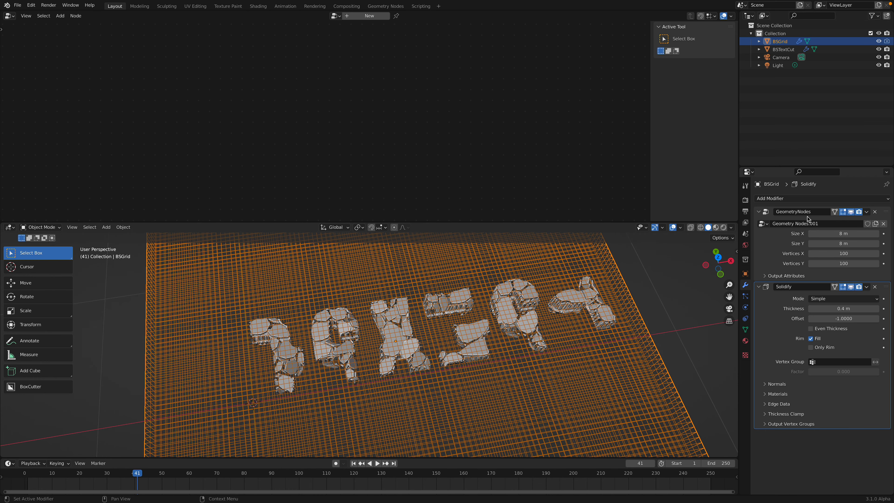
Make BSGrid's GeometryNodes modifier active and tidy the Group Input and Grid nodes in its tree
left_click(887, 212)
scroll(427, 152, "up", 4)
middle_click_drag(425, 153, 444, 108)
scroll(444, 108, "up", 3)
left_click_drag(171, 70, 205, 73)
left_click_drag(297, 121, 300, 112)
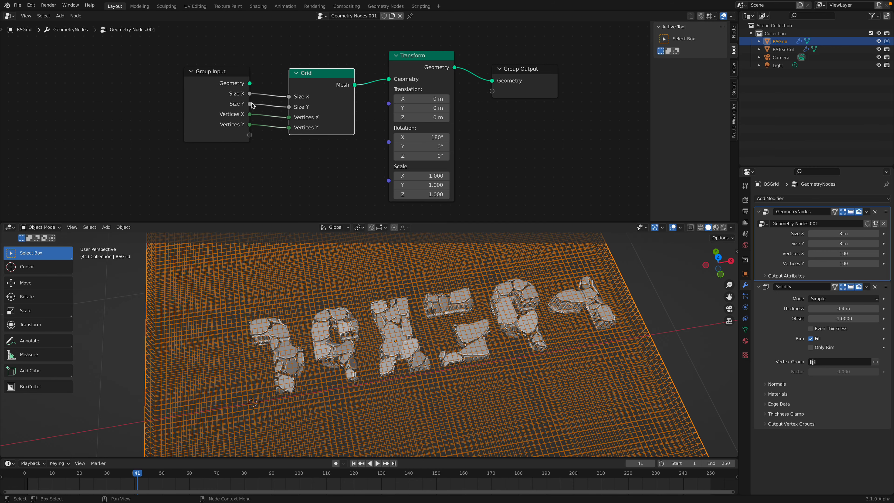
Try out different thicknesses in BSGrid's Solidify modifier, with all objects deselected to compare the results
scroll(370, 318, "down", 1)
middle_click_drag(369, 318, 392, 291)
scroll(392, 292, "up", 2)
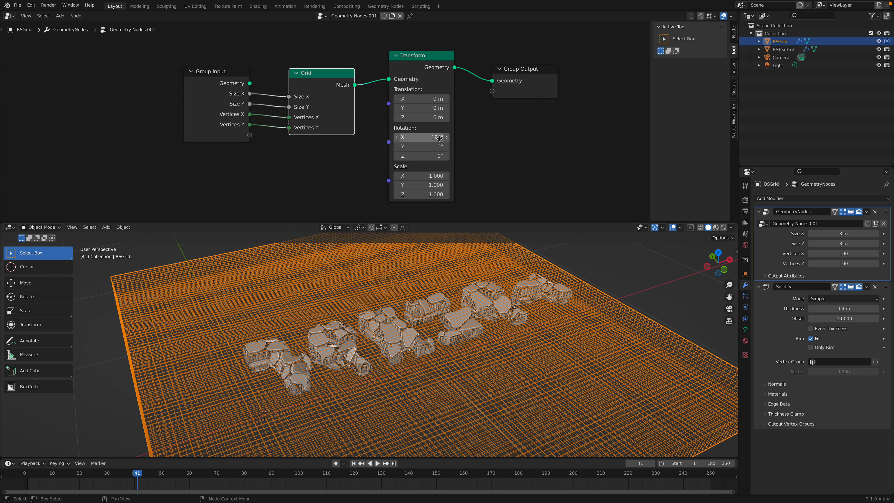
middle_click_drag(541, 335, 516, 334)
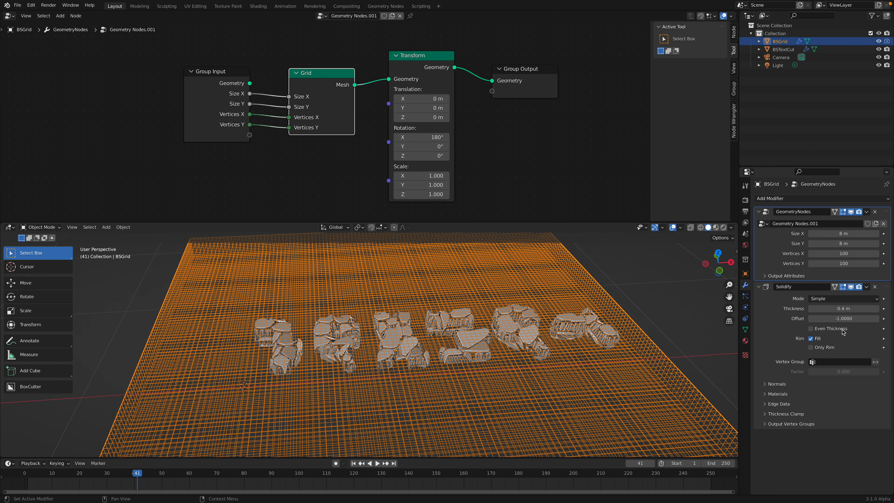
left_click_drag(837, 308, 869, 308)
middle_click_drag(510, 348, 520, 313)
key("alt+a")
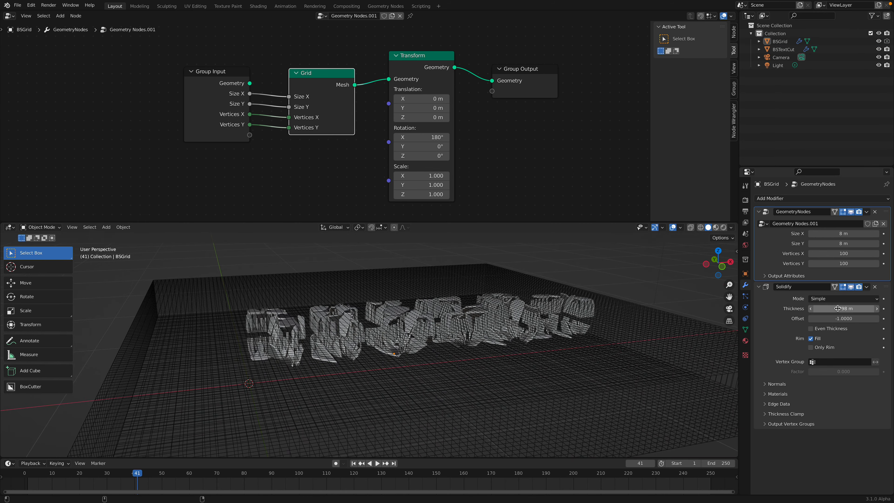
left_click_drag(821, 308, 802, 309)
Set the thickness of BSGrid's Solidify modifier to 0.2 m and save the file
left_click(851, 311)
type(".2")
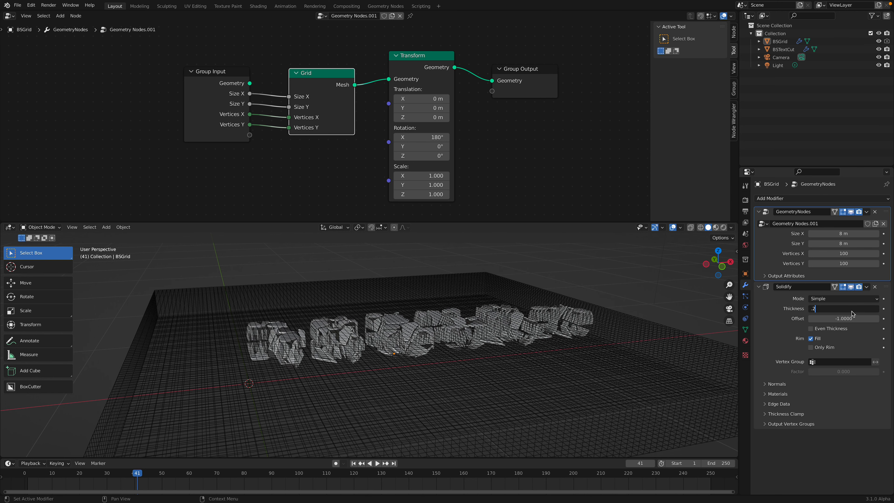
key("Return")
mouse_move(556, 344)
middle_mouse_down()
mouse_move(563, 342)
mouse_move(548, 349)
middle_mouse_up()
key("ctrl+s")
scroll(474, 341, "up", 3)
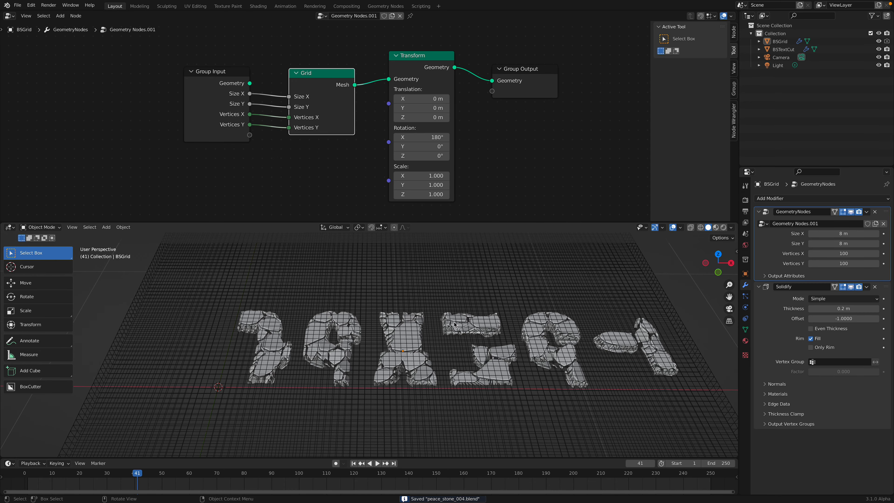
Hide BSGrid in the viewport and switch to the top orthographic view
middle_click_drag(476, 317, 483, 313)
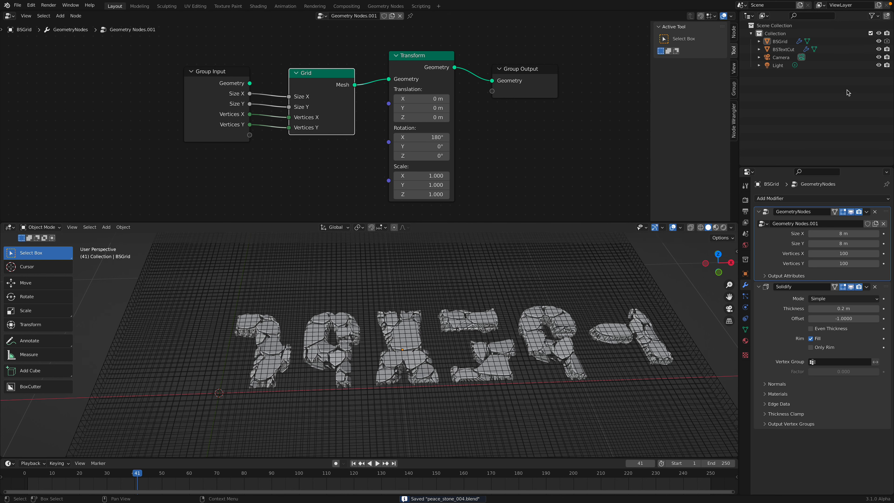
left_click(879, 42)
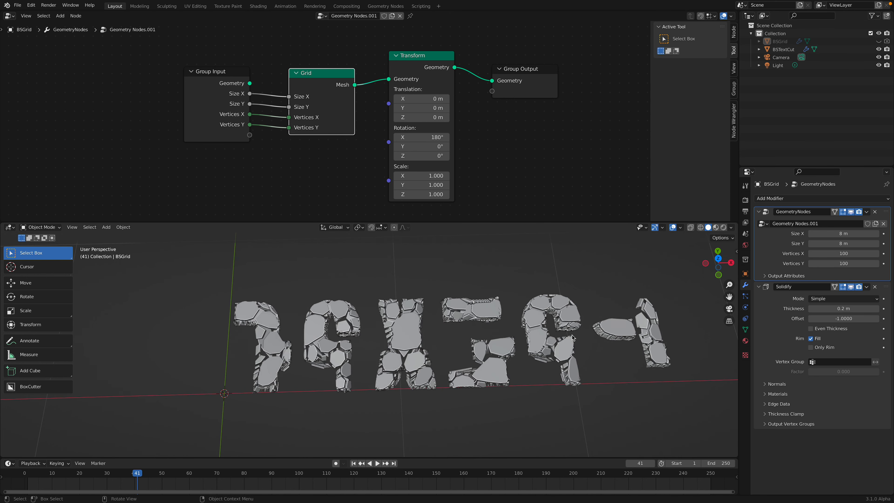
left_click(718, 259)
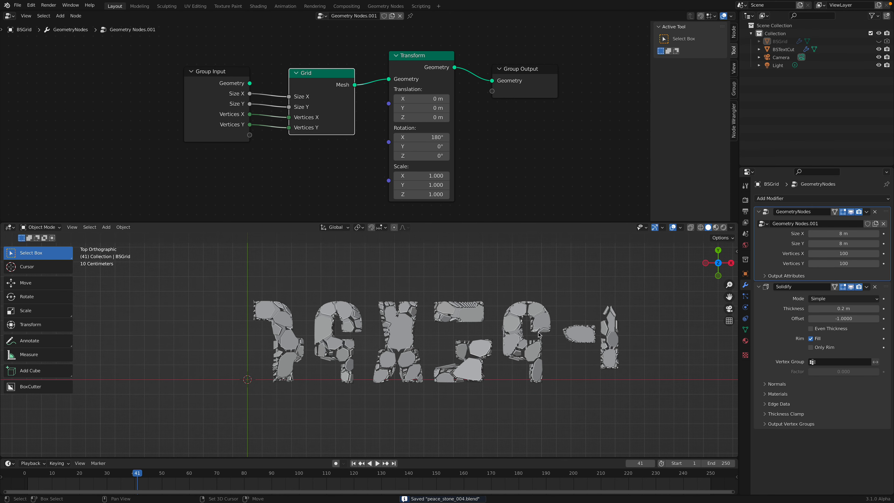
Select the BSTextCut object, change its BSTexGridify string to HELLO, and save the file with the text deselected
left_click(504, 325)
key("Home")
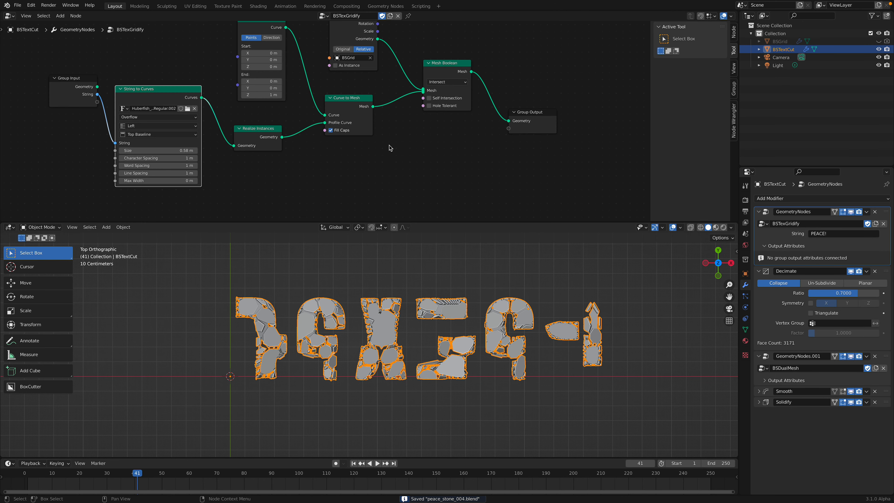
left_click(831, 235)
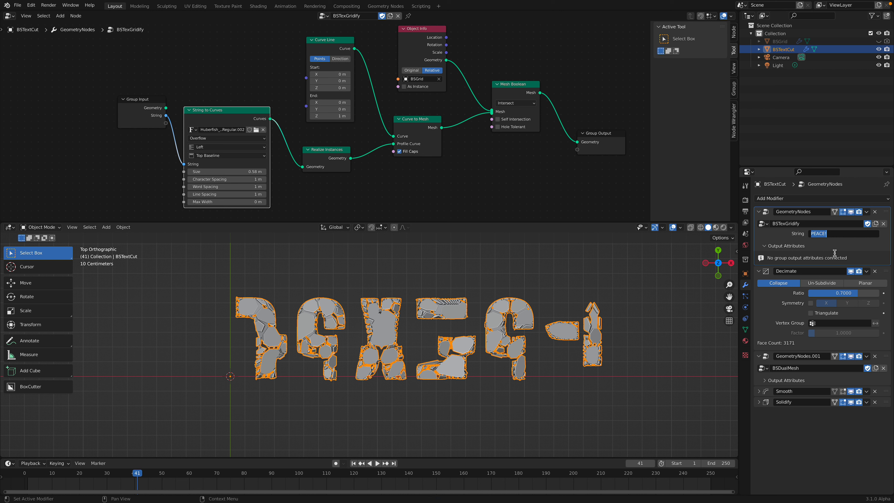
type("HELLO")
key("Return")
left_click(600, 356)
key("ctrl+s")
Disable the viewport display of BSTextCut's Decimate modifier
middle_click_drag(600, 355, 572, 357)
scroll(572, 357, "up", 2)
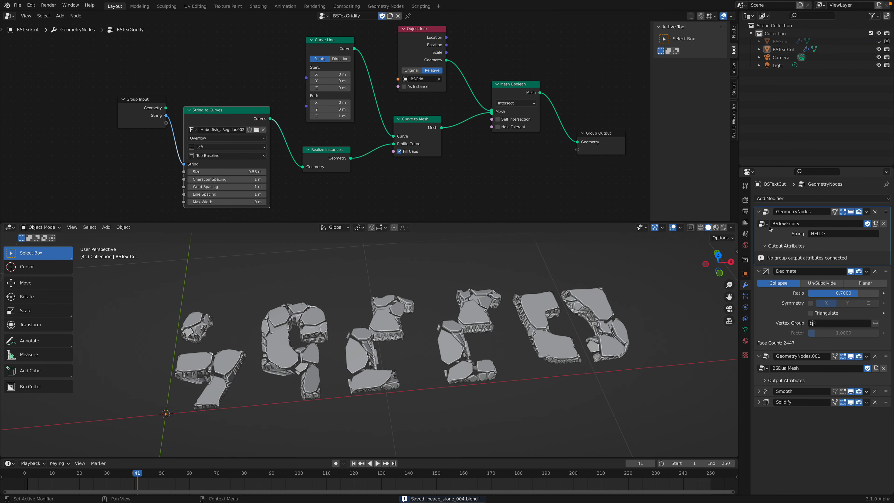
left_click(758, 211)
left_click(758, 212)
middle_click_drag(584, 292, 592, 340)
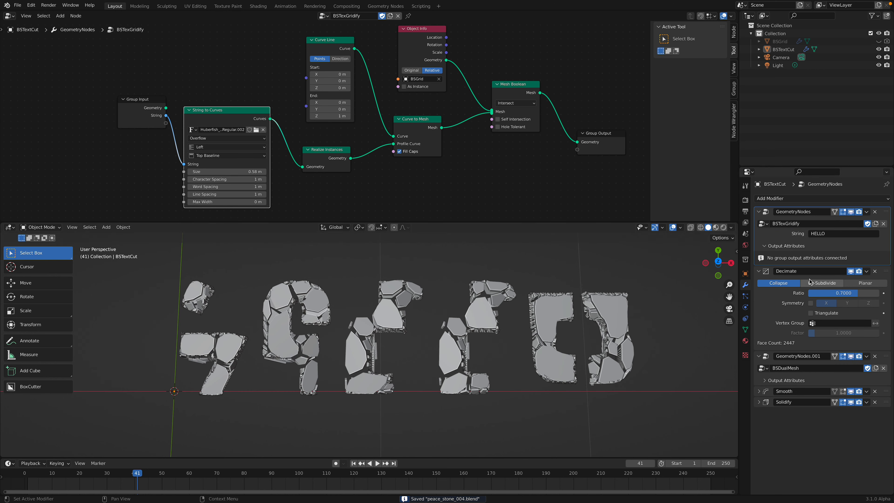
middle_click_drag(711, 312, 719, 312)
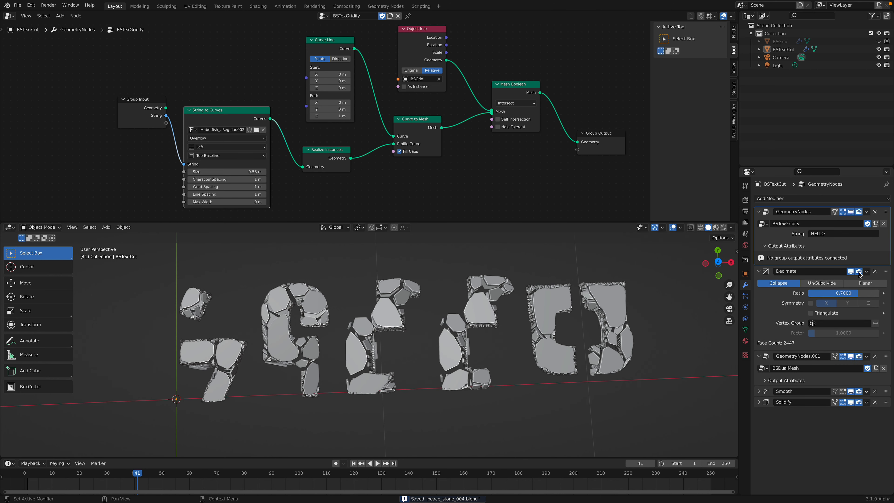
left_click(850, 271)
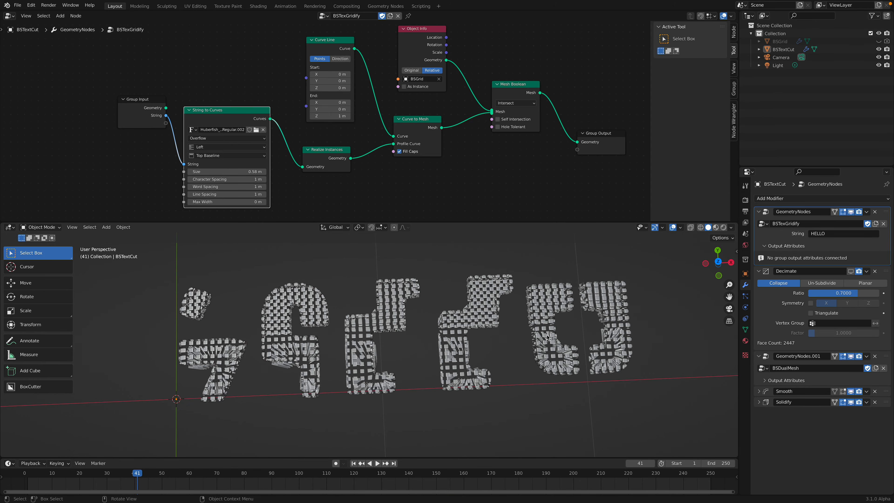
middle_click_drag(566, 327, 560, 285)
middle_click_drag(519, 340, 480, 341)
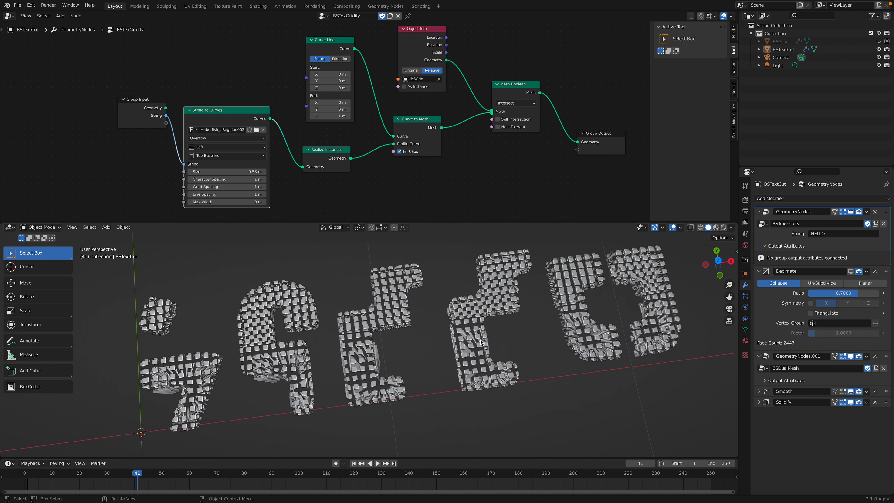
middle_click_drag(560, 335, 557, 329)
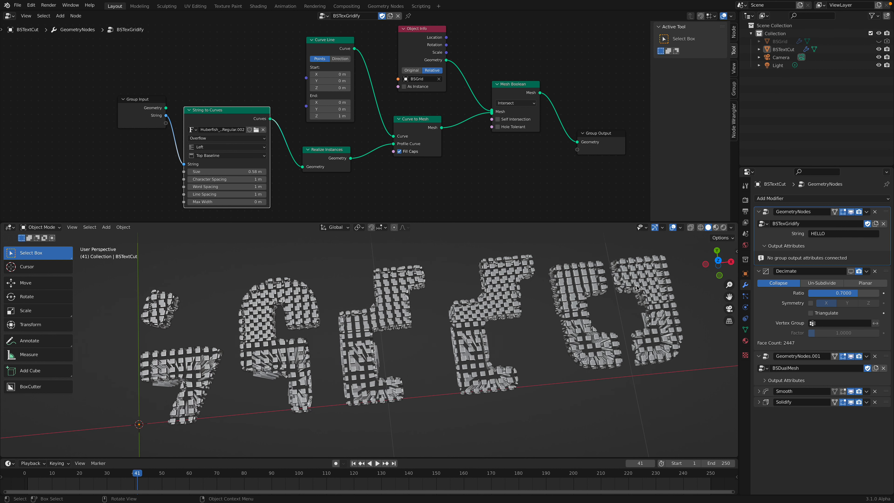
Select the hidden BSGrid and set both its Vertices X and Vertices Y to 50
left_click(781, 41)
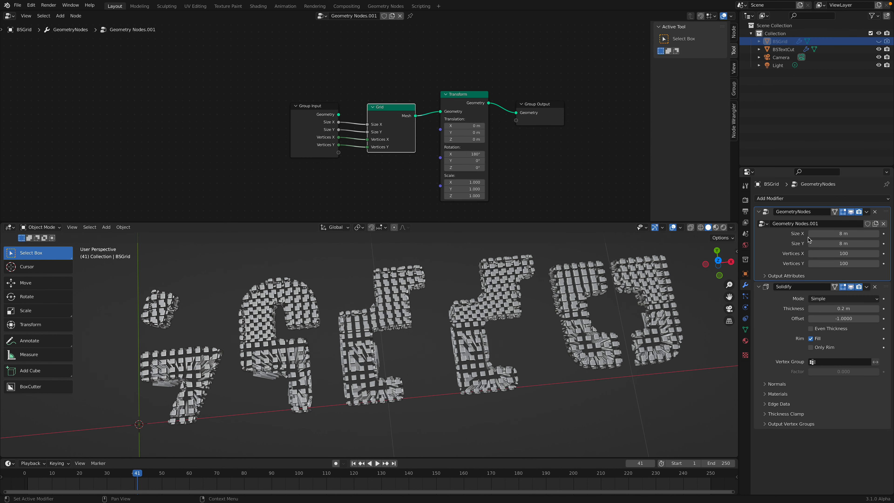
double_click(826, 254)
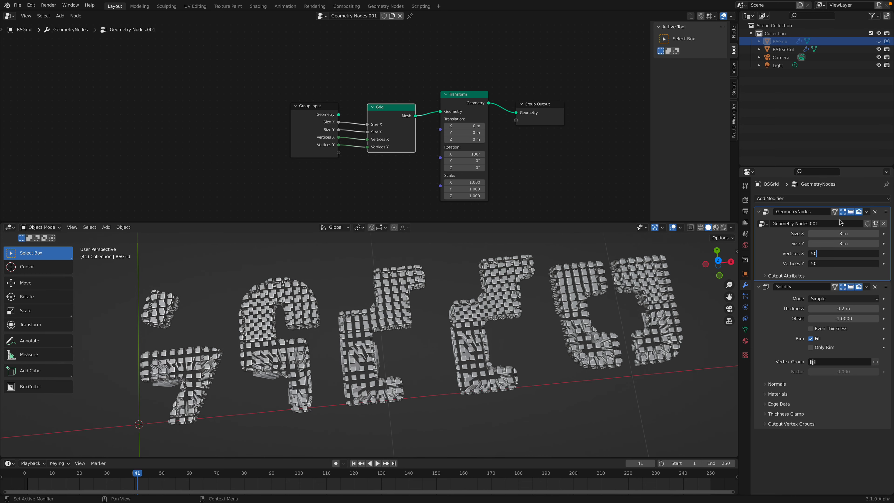
key("Return")
middle_click_drag(555, 312, 460, 336)
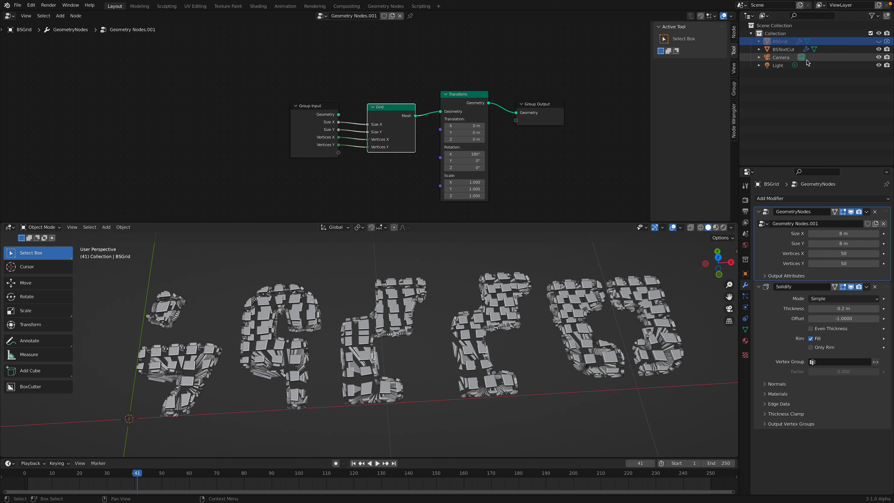
Set BSGrid's Vertices X and Vertices Y both to 80, save the file and collapse its GeometryNodes modifier
left_click_drag(838, 253, 838, 263)
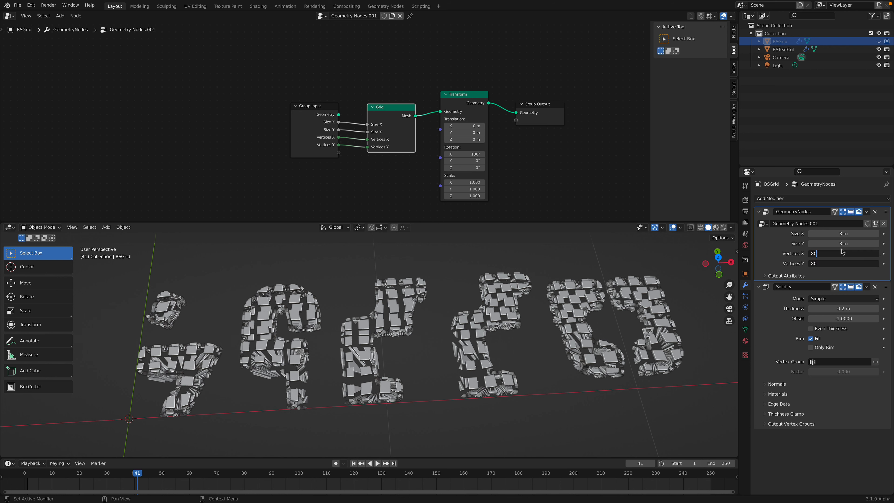
type("80")
key("Return")
key("ctrl+s")
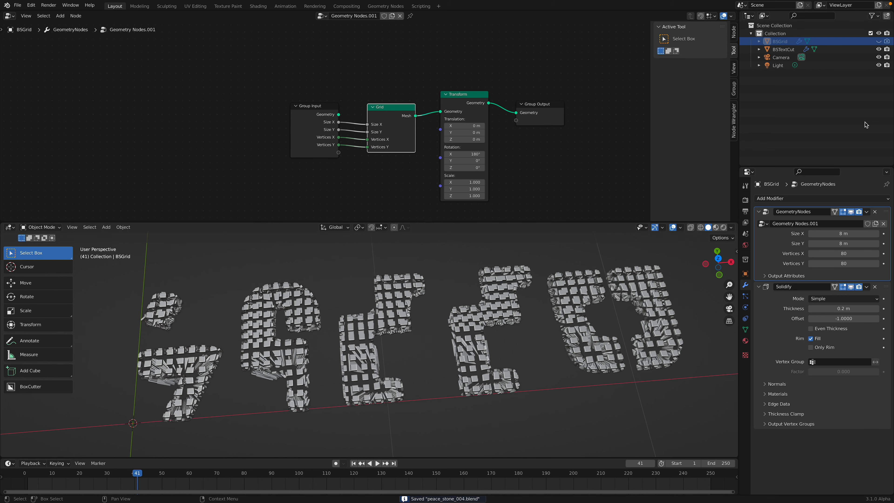
left_click(758, 212)
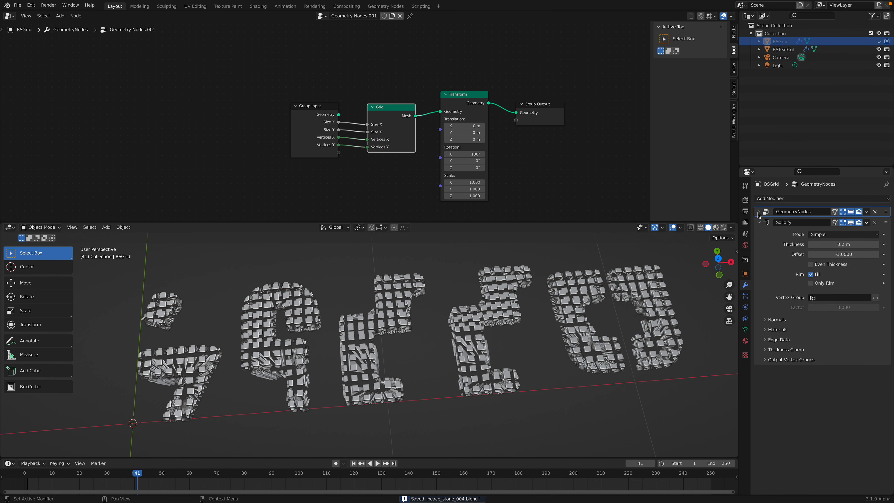
Select BSTextCut and reposition the Group Input, String to Curves and Realize Instances nodes in its BSTexGridify node group
left_click(783, 49)
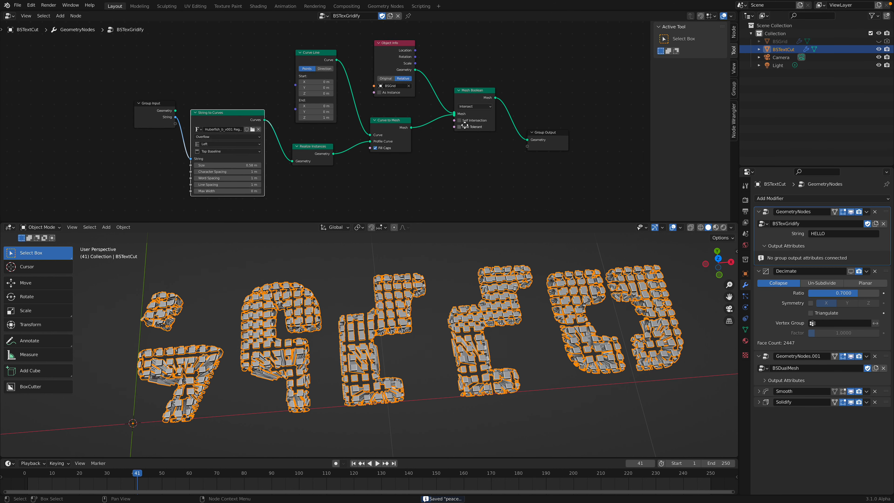
middle_click_drag(465, 125, 451, 125)
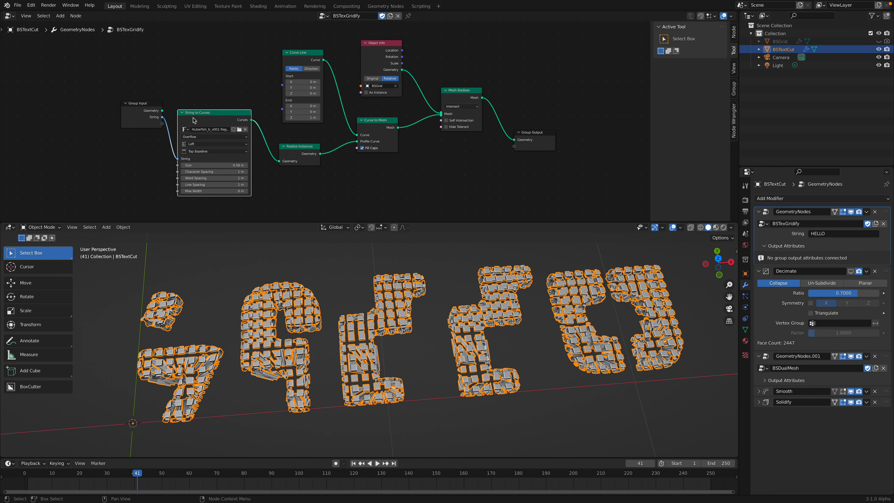
scroll(196, 119, "up", 2)
left_click_drag(107, 98, 100, 102)
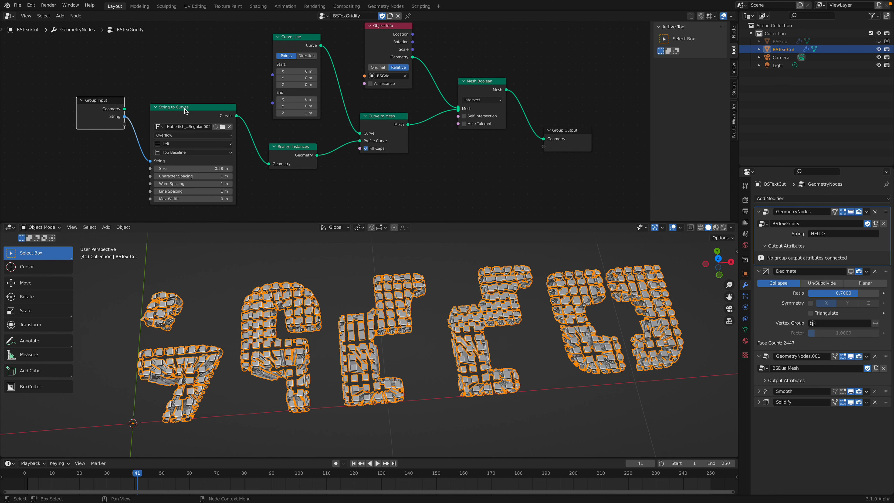
left_click_drag(184, 109, 181, 99)
left_click_drag(279, 157, 277, 155)
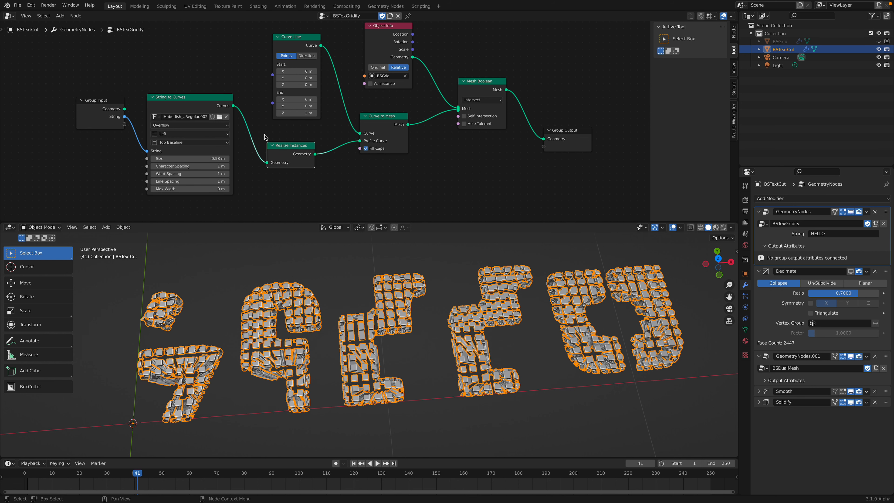
Collapse the Realize Instances node and nudge the Curve Line node, saving the file
left_click(274, 145)
middle_click_drag(346, 150, 306, 174)
key("ctrl+s")
left_click(349, 144)
left_click_drag(271, 76, 267, 77)
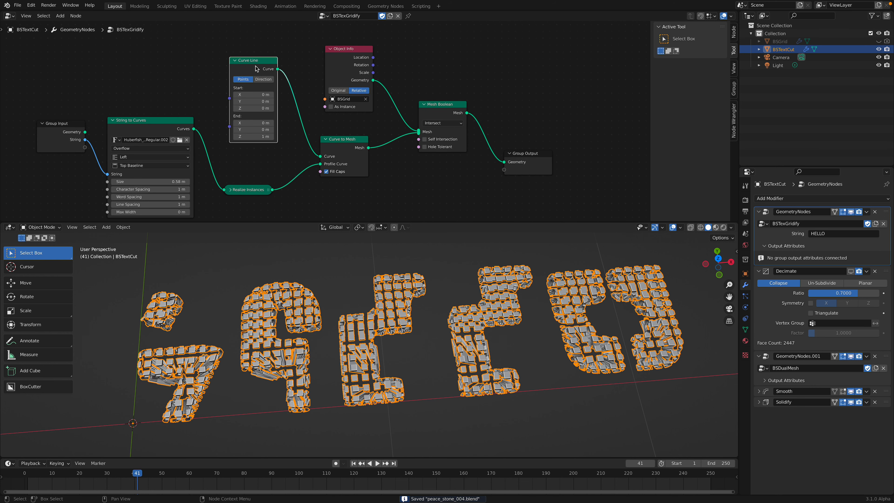
Try an End Z of 0.3 m on the Curve Line node, and restore it to 1 m
middle_click_drag(343, 320, 318, 289)
left_click(255, 136)
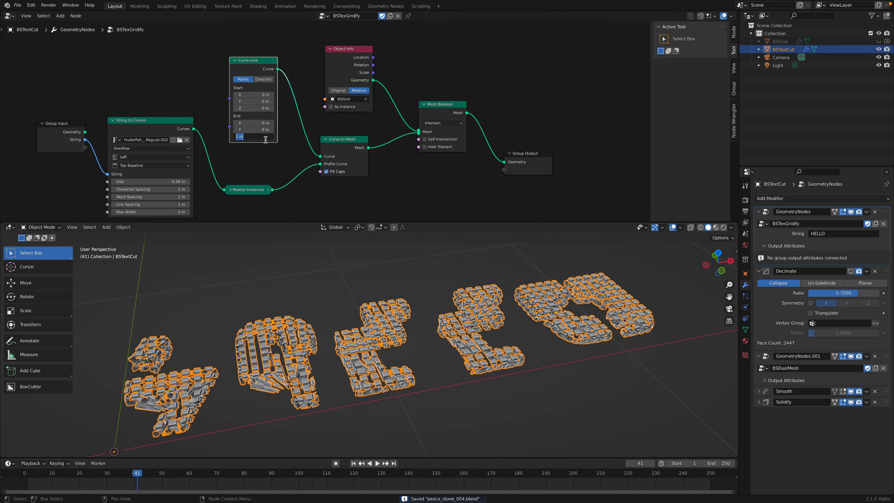
key("BackSpace")
type(".3")
key("Return")
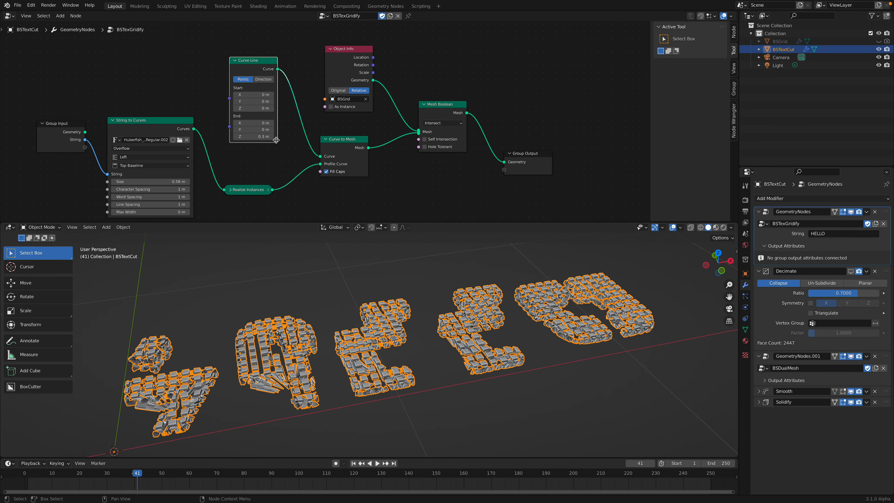
left_click(268, 136)
type("1")
key("Return")
Save the file and reposition the Object Info and Mesh Boolean nodes slightly
key("ctrl+s")
left_click_drag(334, 60, 330, 64)
left_click_drag(431, 112, 434, 122)
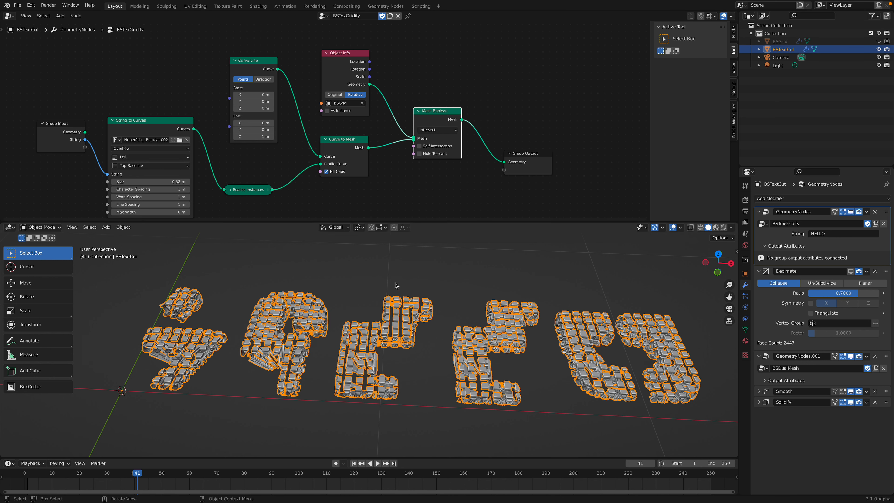
middle_click_drag(422, 296, 414, 292)
middle_click_drag(437, 339, 411, 333)
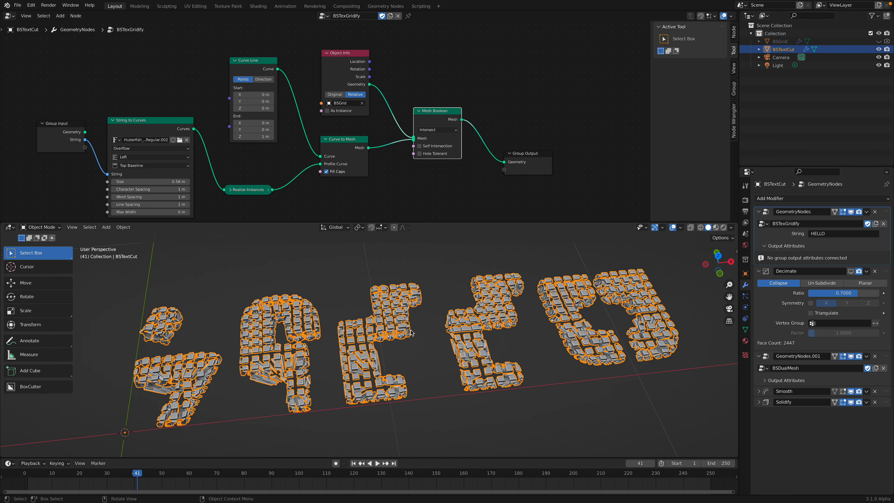
Collapse the Decimate and GeometryNodes.001 modifiers and compare the text with Decimate's viewport display on and off
left_click_drag(759, 272, 760, 292)
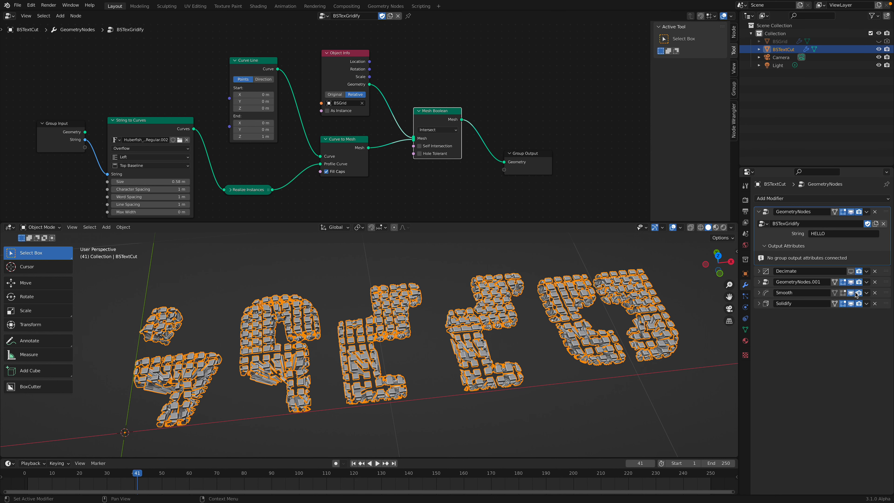
left_click(851, 271)
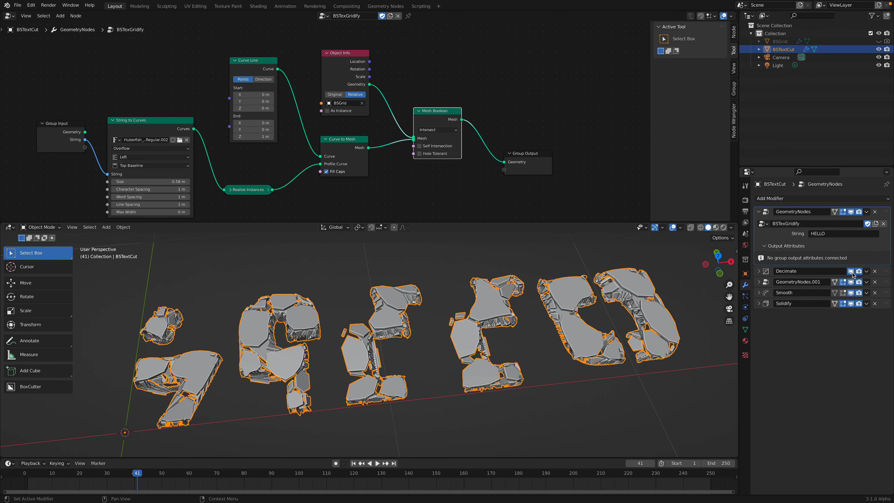
middle_click_drag(721, 296, 706, 313)
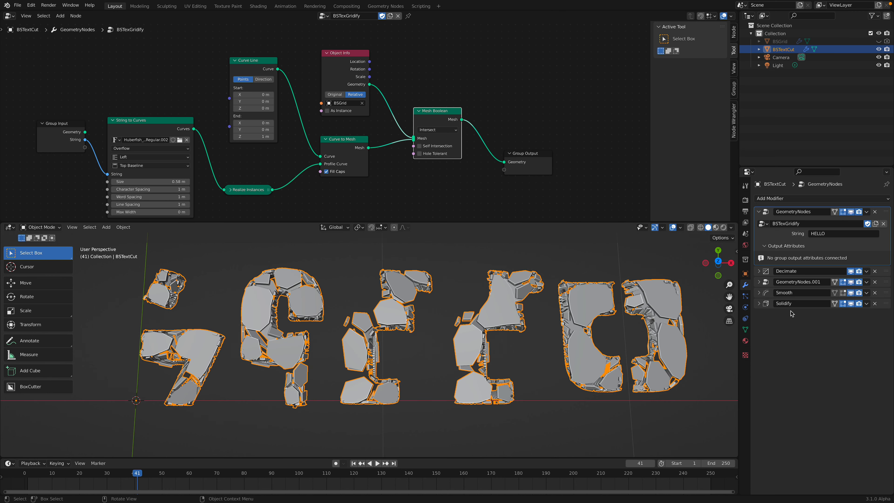
left_click(850, 272)
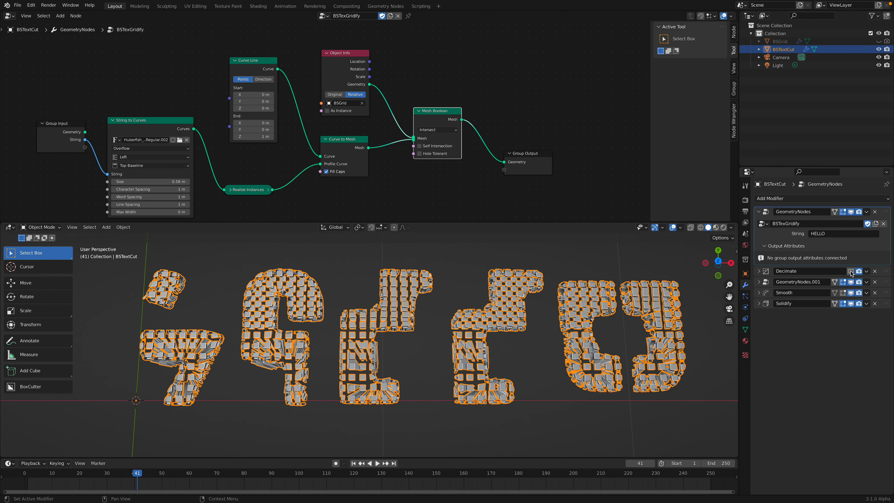
Expand the Decimate modifier, enable its viewport display and set its collapse ratio to 0.8
left_click(758, 271)
left_click(838, 296)
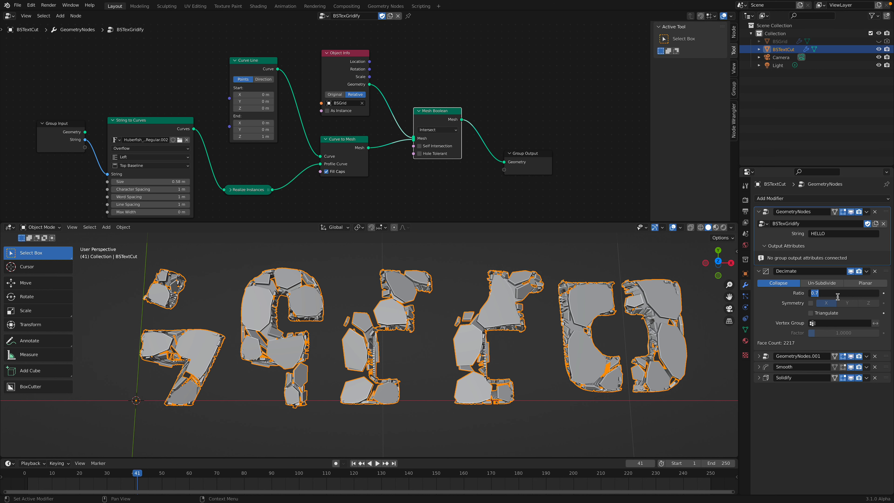
key("Return")
left_click(843, 296)
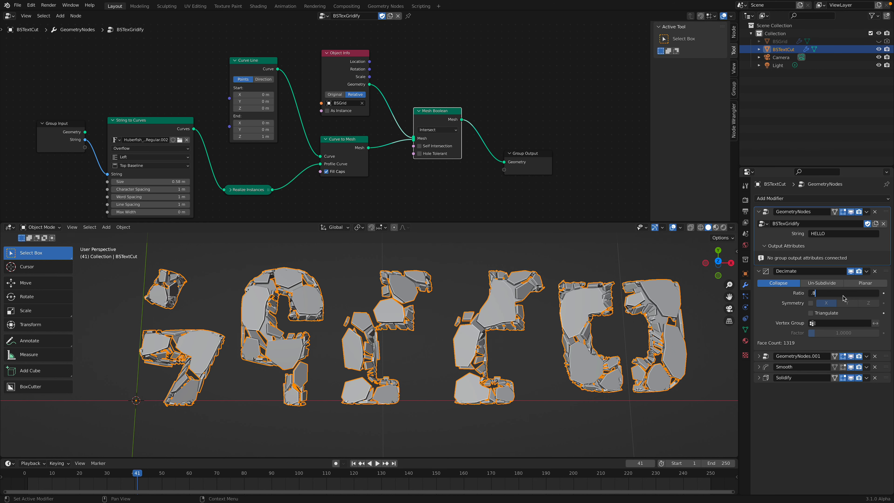
key("Return")
Deselect the text object and save the file
middle_click_drag(604, 328, 608, 346)
left_click(605, 329)
scroll(572, 318, "down", 1)
middle_click_drag(572, 318, 548, 346)
key("ctrl+s")
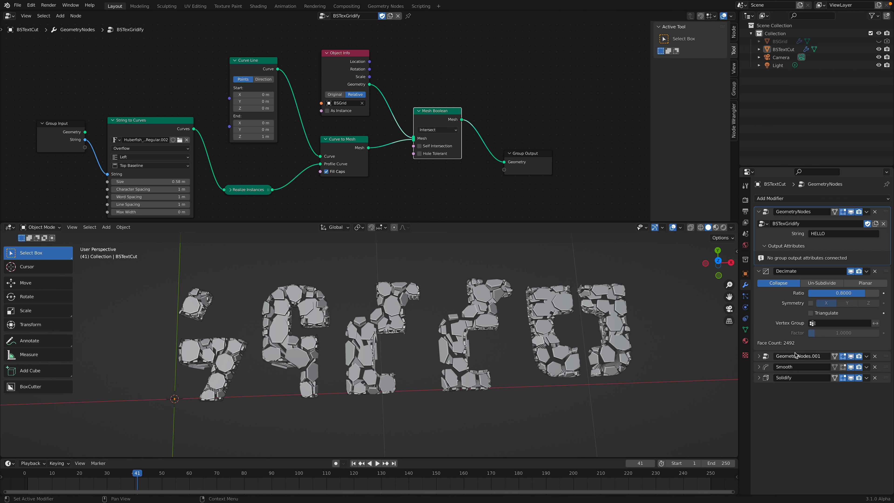
Expand the GeometryNodes.001 modifier on BSTextCut and display its BSDualMesh node group
left_click(759, 356)
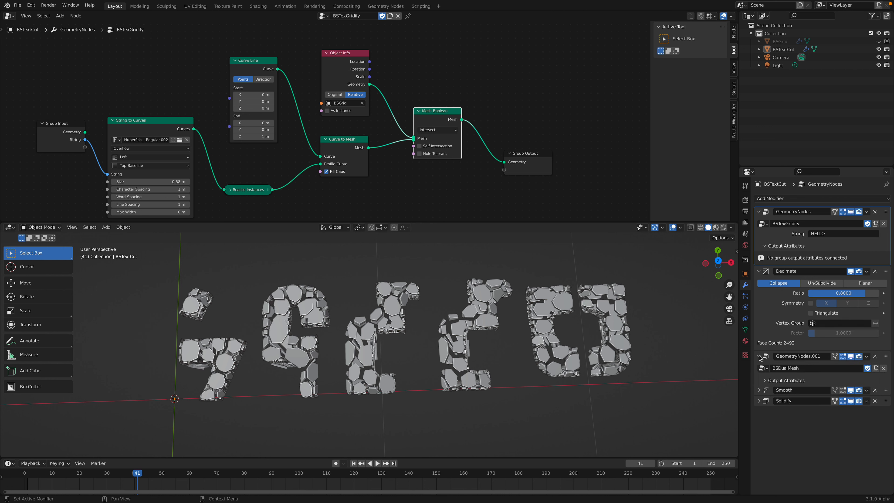
left_click(886, 360)
left_click(7, 5)
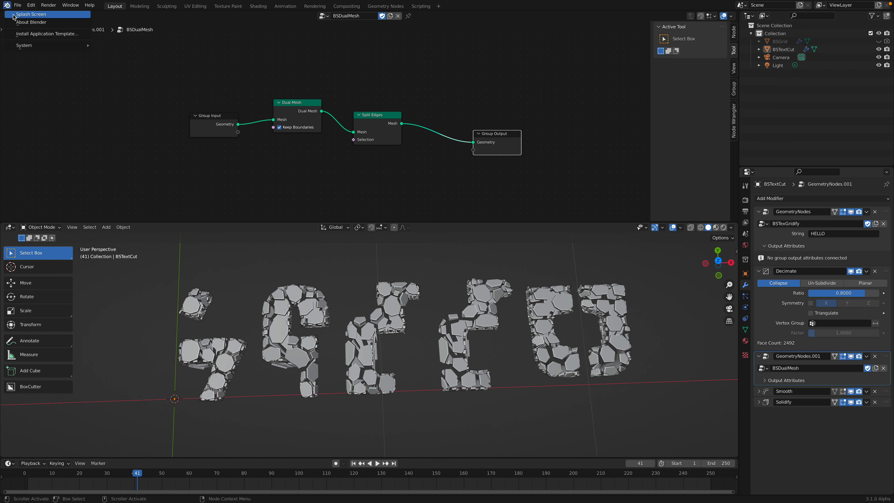
left_click(13, 16)
left_click(341, 121)
Arrange the Group Input, Dual Mesh, Split Edges and Group Output nodes in a compact row and save the file
left_click_drag(296, 103, 307, 108)
left_click_drag(363, 117, 369, 124)
scroll(369, 125, "up", 3)
left_click_drag(195, 119, 214, 100)
left_click_drag(330, 102, 319, 98)
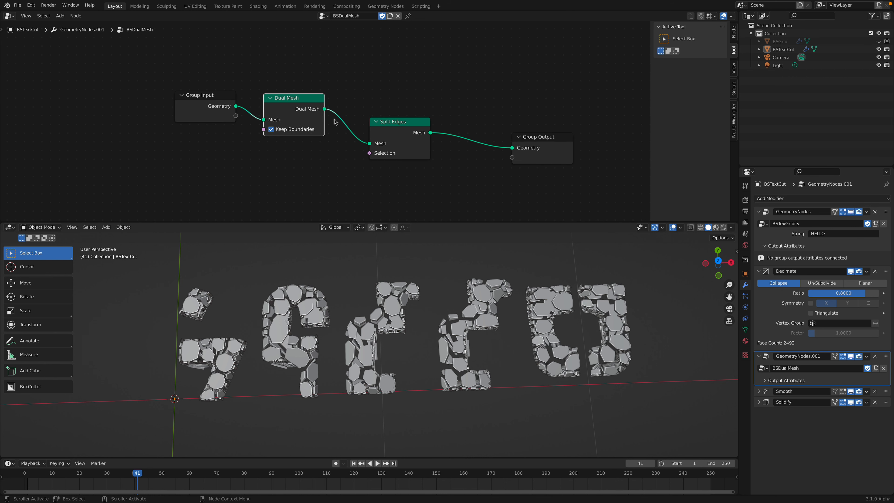
left_click_drag(376, 128, 365, 106)
left_click_drag(552, 137, 490, 108)
scroll(387, 327, "up", 2)
scroll(401, 348, "down", 1)
key("ctrl+s")
Expand the Smooth modifier and set its Repeat to 1
middle_click_drag(400, 368, 415, 339)
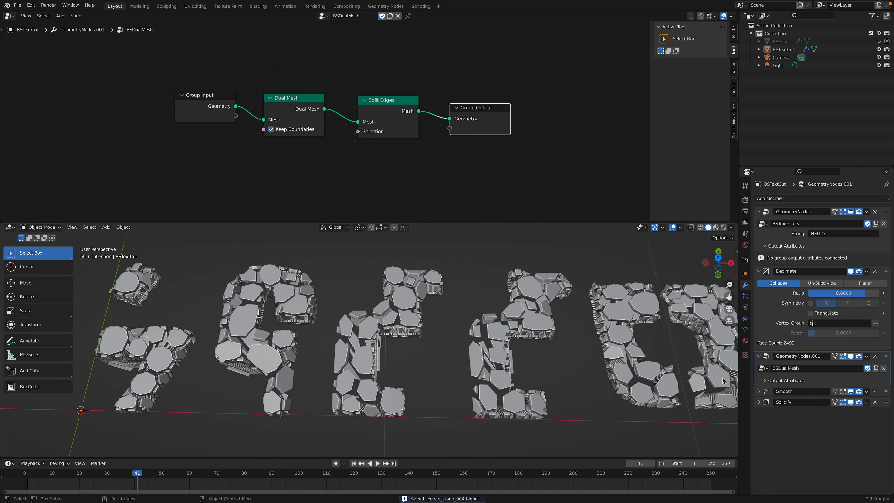
left_click(758, 390)
double_click(864, 422)
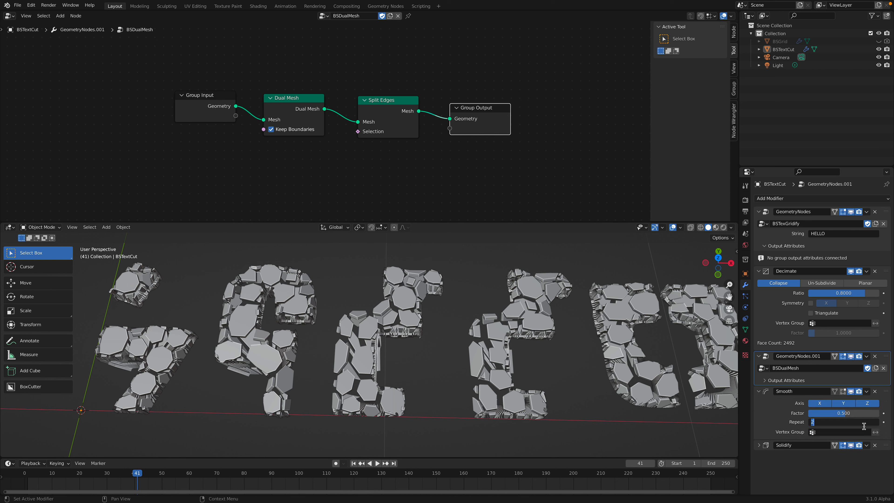
type("1")
key("Return")
middle_click_drag(554, 388, 554, 408)
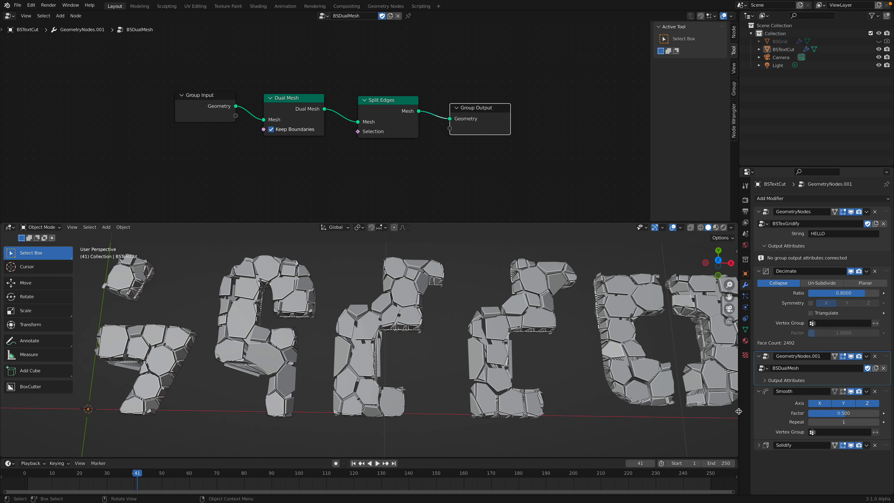
Raise the Smooth modifier's Repeat to 3
left_click(876, 422)
left_click(876, 422)
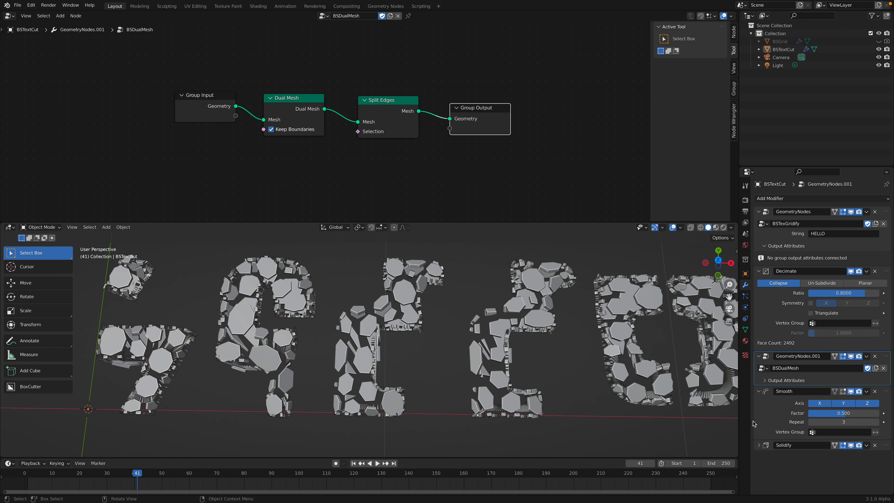
left_click(849, 424)
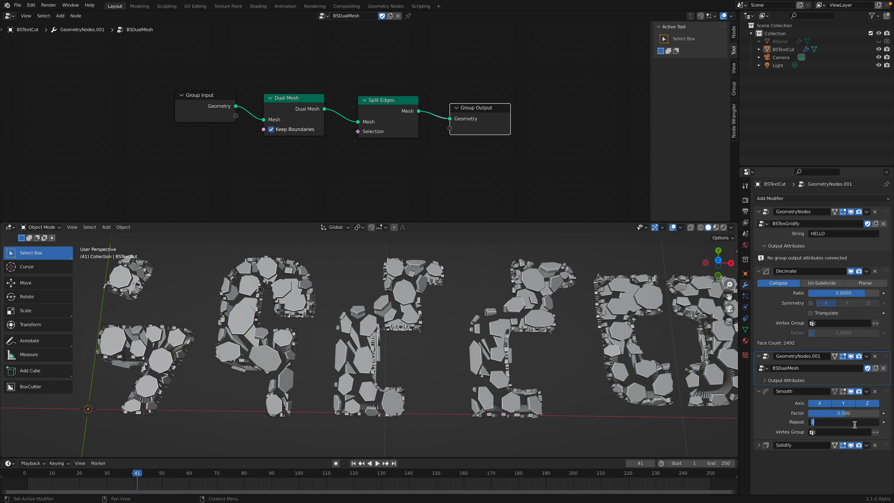
key("Return")
Set the Smooth modifier's Factor to 0.3 and save the file
left_click(845, 414)
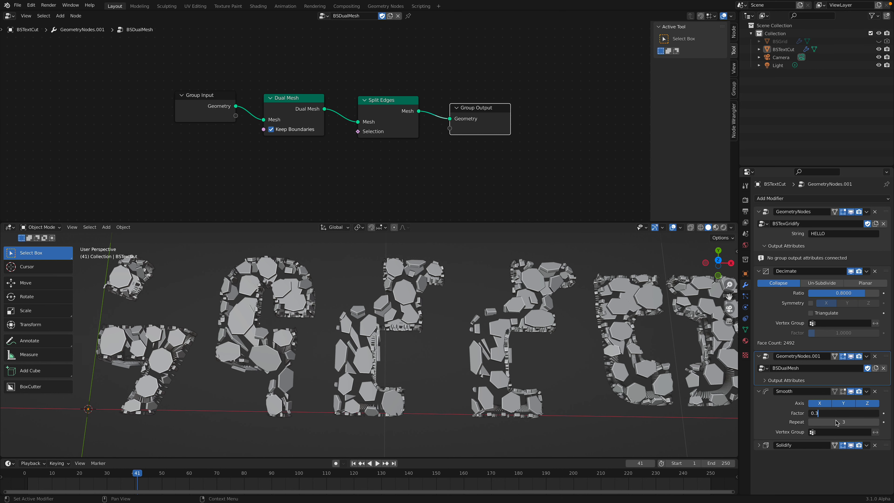
type("0.3")
key("Return")
key("ctrl+s")
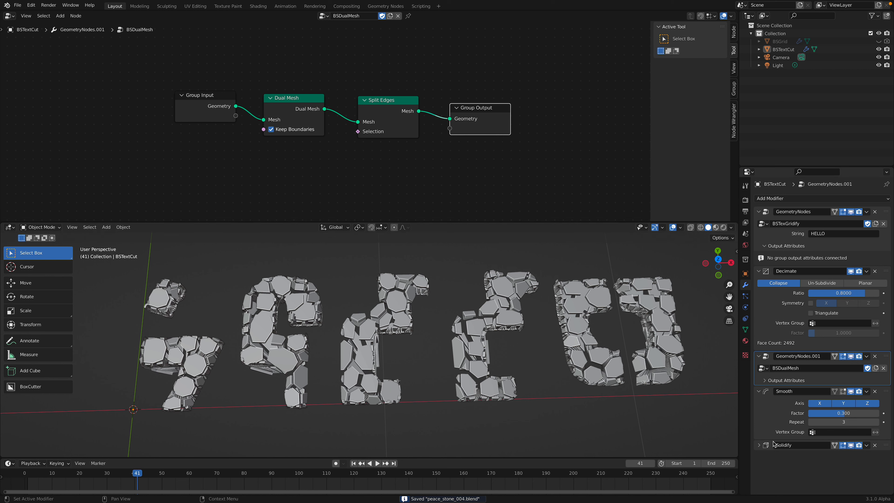
Expand the Solidify modifier, disable its viewport display and inspect the letters from a low angle
left_click(759, 446)
scroll(815, 464, "down", 2)
left_click(840, 444)
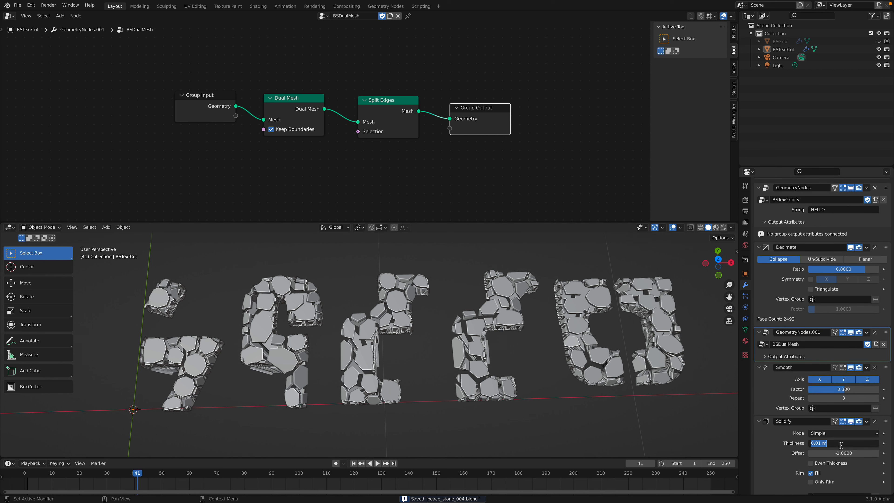
left_click(851, 422)
left_click(852, 422)
middle_click_drag(515, 369, 413, 354)
scroll(440, 362, "up", 4)
scroll(413, 354, "down", 2)
left_click(841, 445)
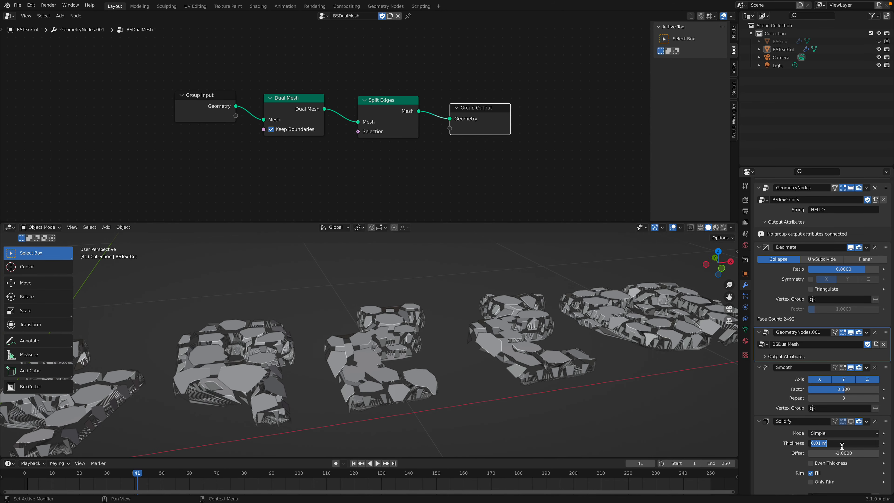
Re-enable the Solidify modifier's viewport display and save the file
left_click(850, 422)
left_click(850, 423)
scroll(542, 344, "down", 2)
middle_click_drag(542, 344, 516, 403)
key("ctrl+s")
scroll(514, 403, "up", 1)
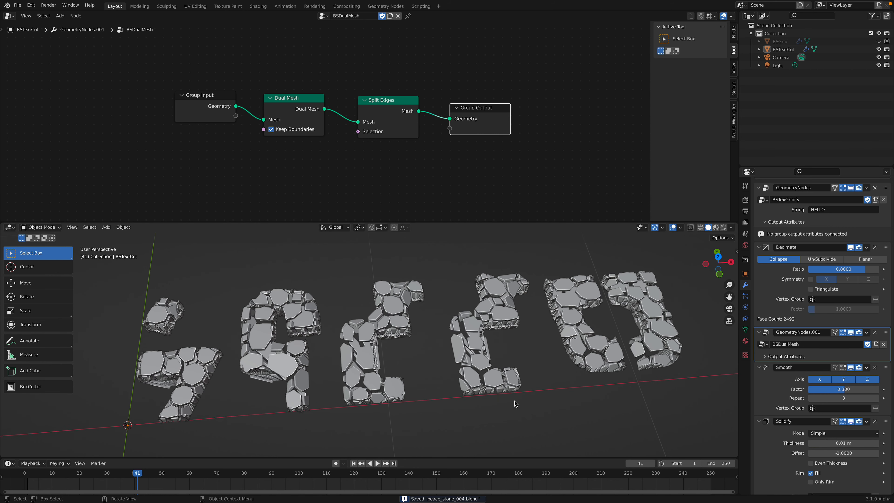
Select the hidden BSGrid and set both its Vertices X and Vertices Y to 120
left_click(778, 42)
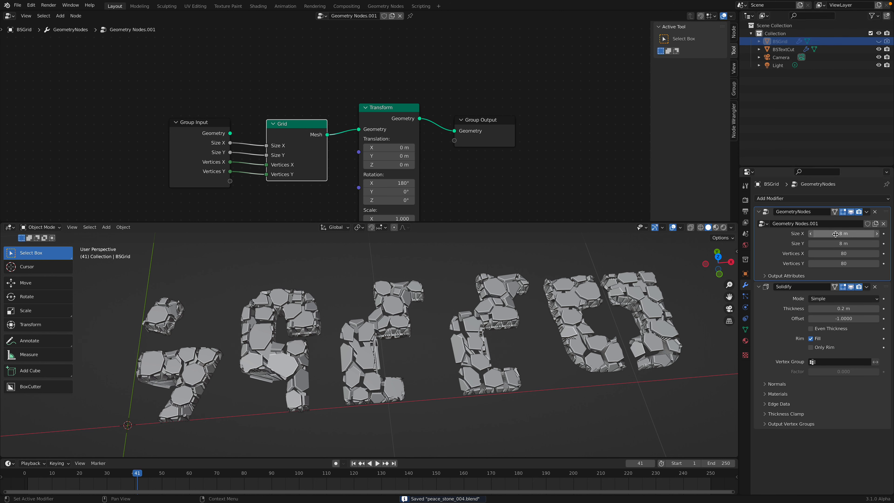
left_click(839, 253)
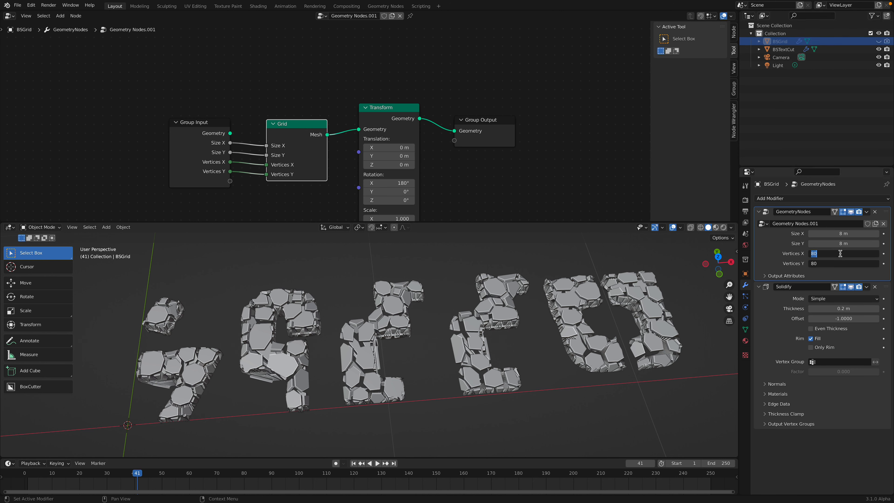
type("12")
key("Return")
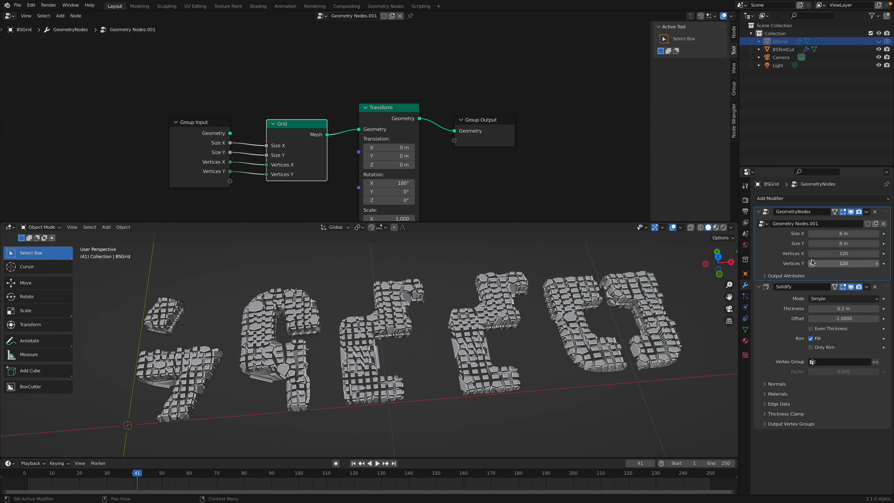
Save the file, then set the Decimate Ratio of BSTextCut to 0.4 and view the letters from above
key("ctrl+s")
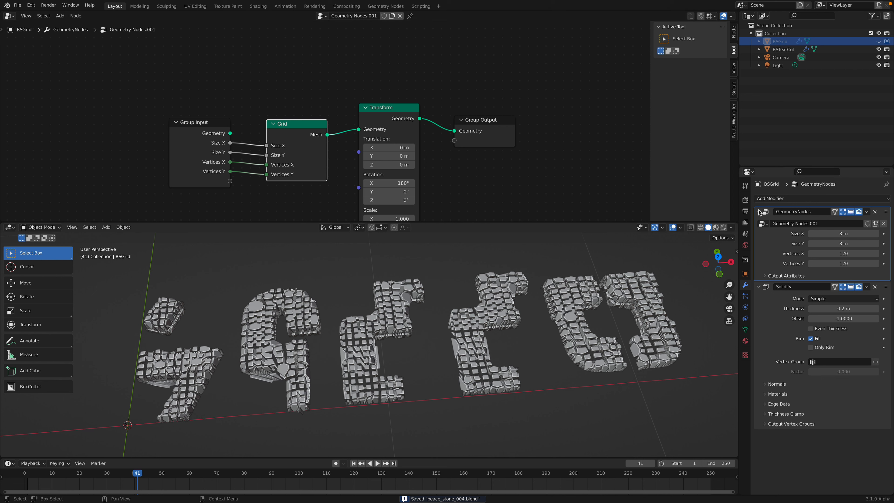
left_click(783, 50)
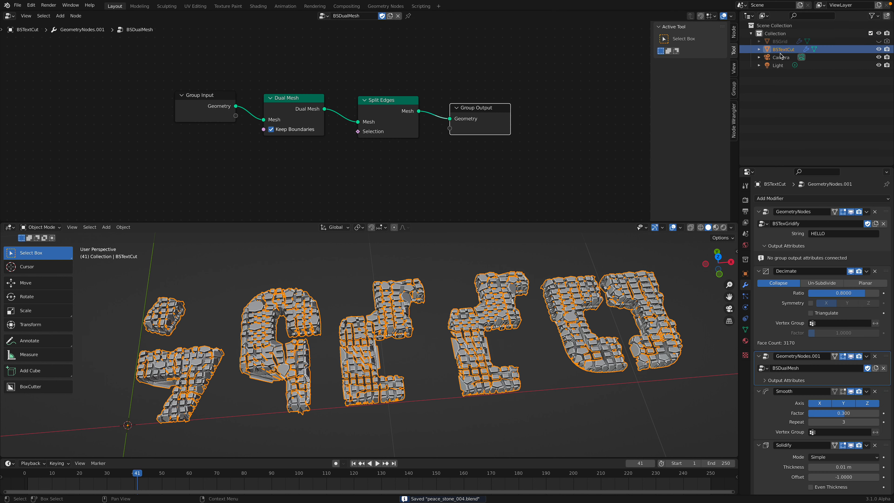
left_click(846, 293)
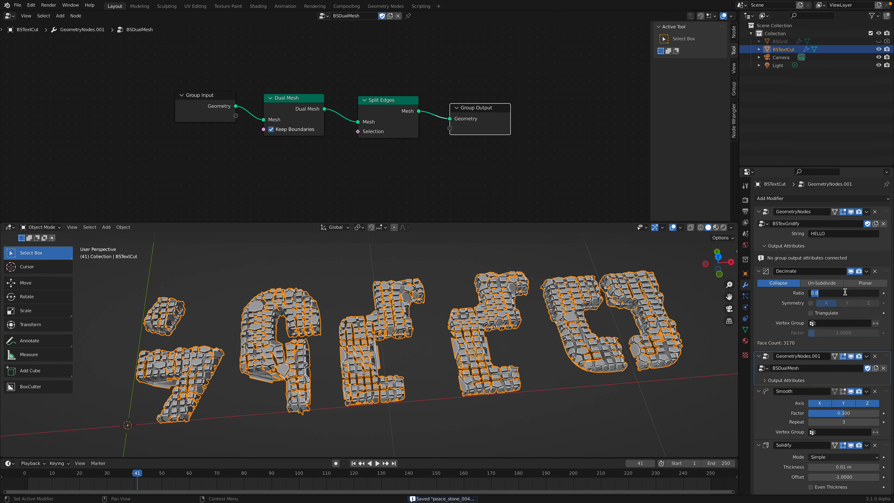
type("0.4")
key("Return")
middle_click_drag(555, 336, 552, 363)
Set the Decimate Ratio of BSTextCut to 0.6, deselect the letters and save the file
left_click(858, 294)
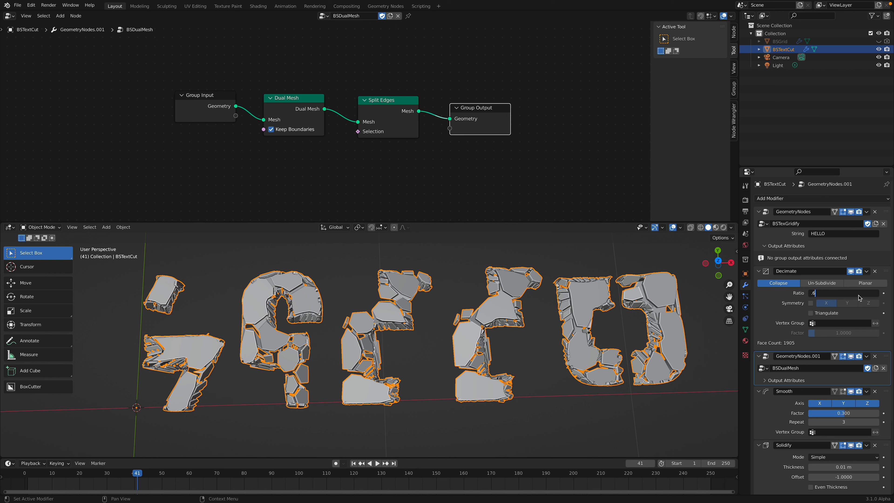
key("Return")
middle_click_drag(546, 334, 533, 347)
left_click(533, 347)
key("ctrl+s")
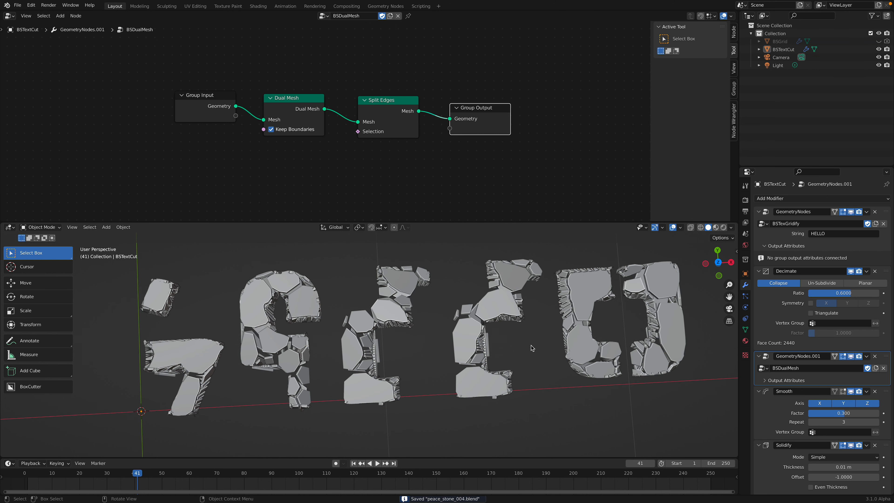
scroll(530, 348, "down", 1)
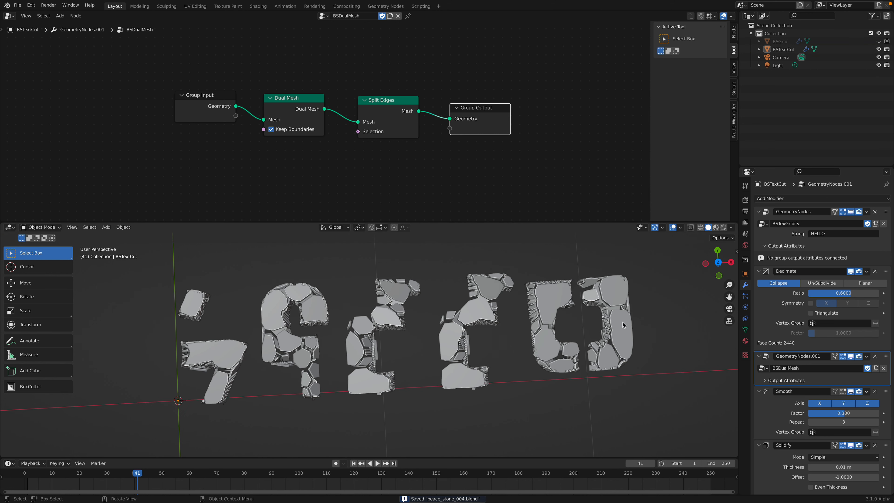
Unhide BSGrid in the viewport and move it about -0.21 m along the X axis
left_click(778, 41)
scroll(550, 337, "down", 1)
mouse_move(547, 347)
middle_mouse_down()
mouse_move(535, 354)
mouse_move(533, 344)
middle_mouse_up()
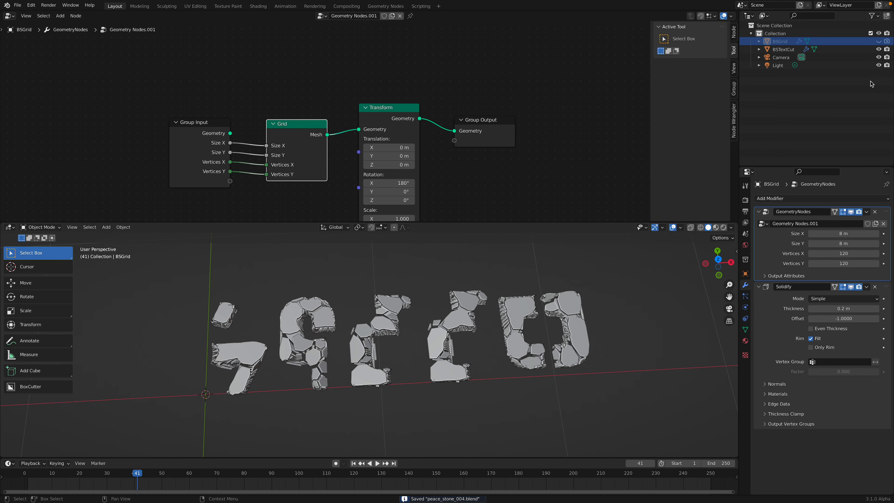
left_click(878, 41)
scroll(614, 305, "down", 2)
left_click(559, 313)
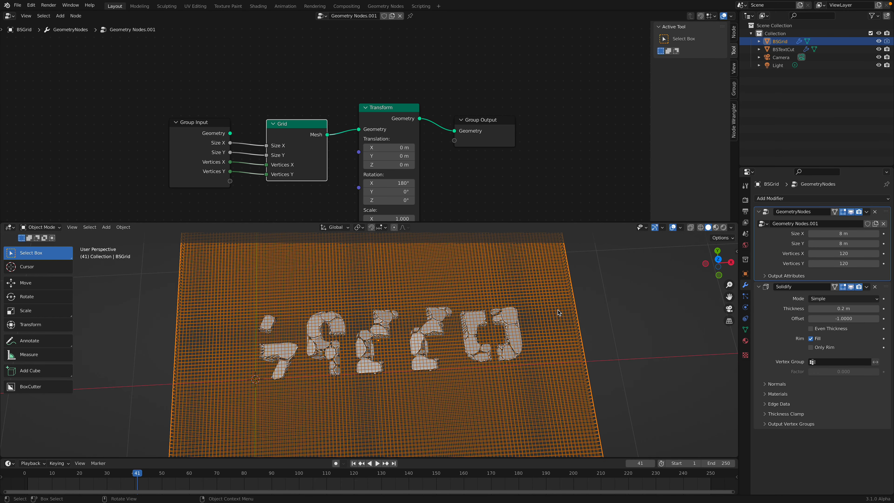
key("g")
key("x")
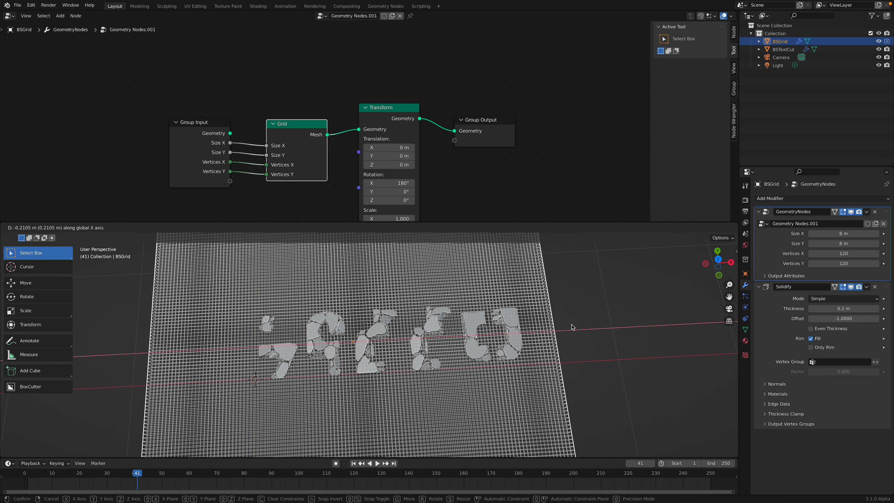
left_click(573, 326)
Move BSGrid along the Y axis in top view, then save the file and deselect the grid
left_click(718, 259)
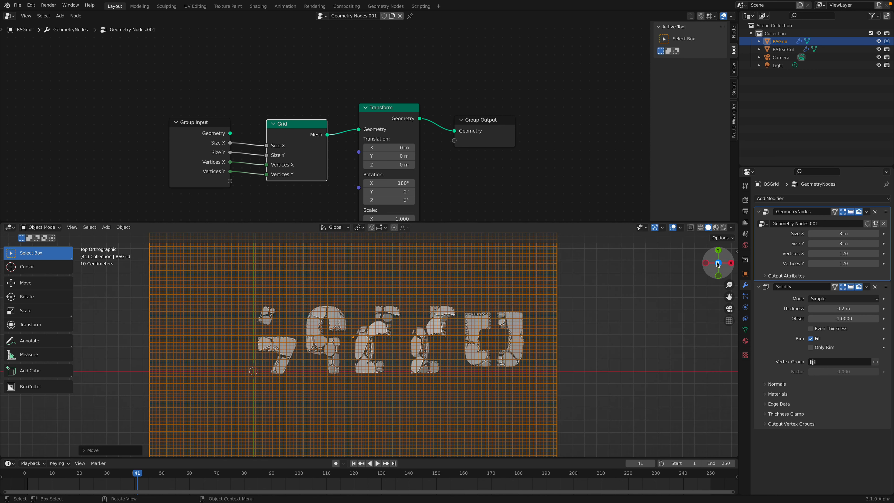
key("g")
key("y")
left_click(606, 322)
key("ctrl+s")
left_click(608, 326)
middle_click_drag(609, 352, 612, 337)
Add a Displace modifier to BSGrid and create a new texture for it
left_click(791, 201)
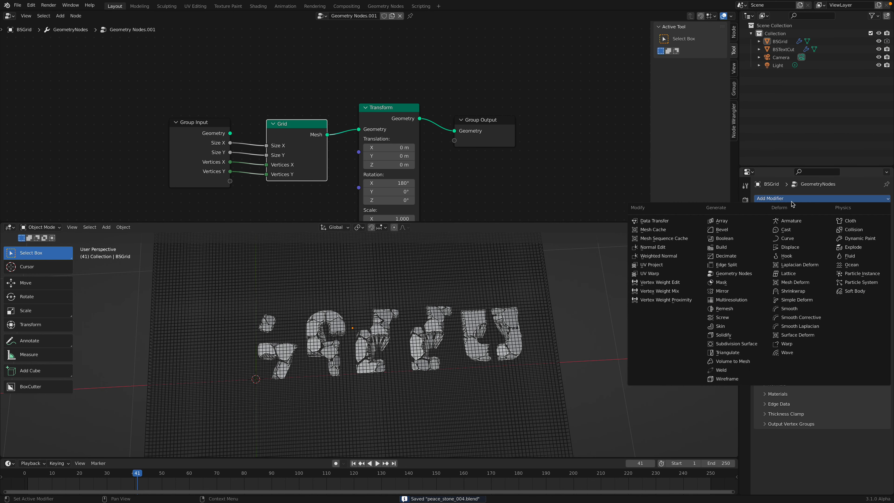
left_click(777, 251)
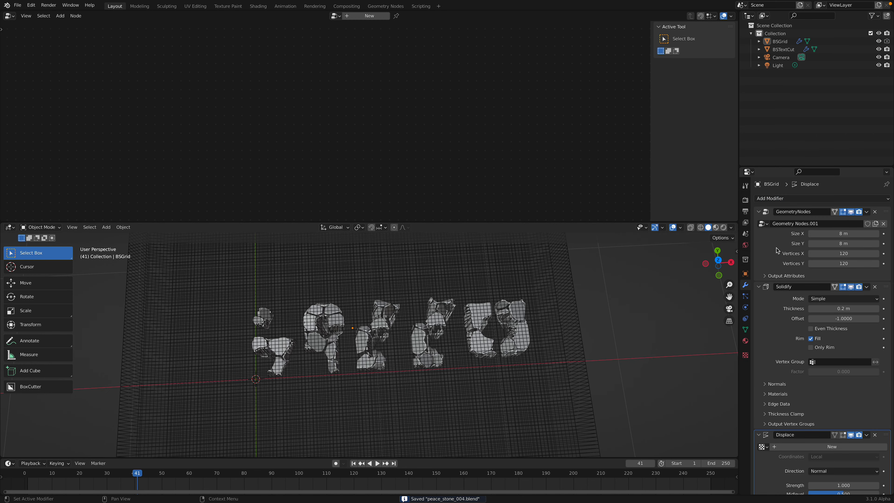
mouse_move(485, 338)
middle_mouse_down()
mouse_move(489, 316)
mouse_move(490, 326)
middle_mouse_up()
scroll(805, 448, "down", 1)
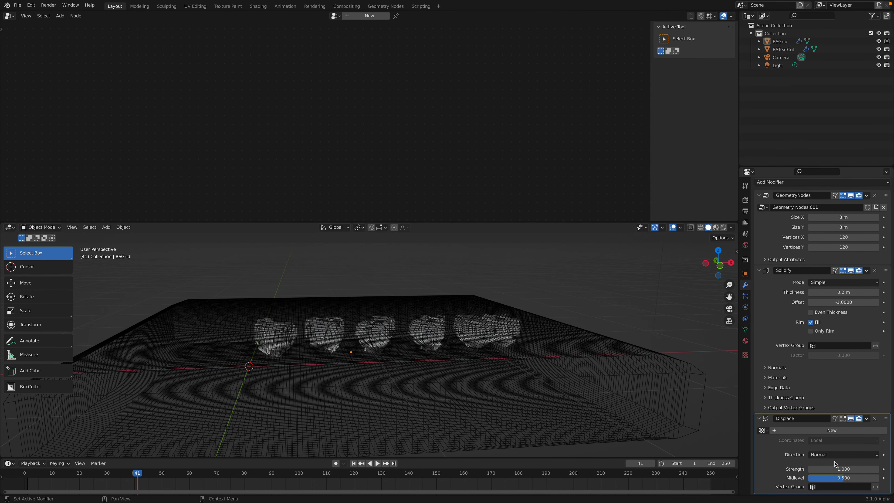
left_click(832, 430)
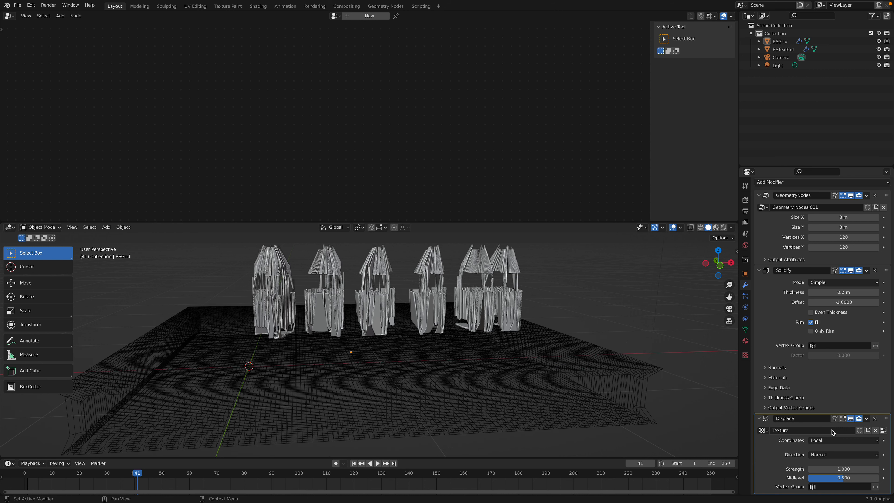
Try the Noise type for the displacement texture, then change the type to Clouds
left_click(882, 430)
left_click(805, 223)
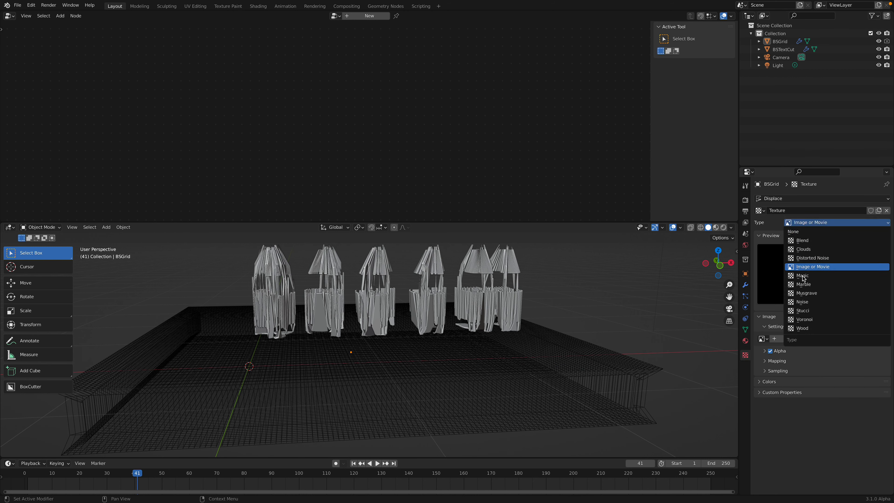
left_click(803, 302)
left_click(805, 223)
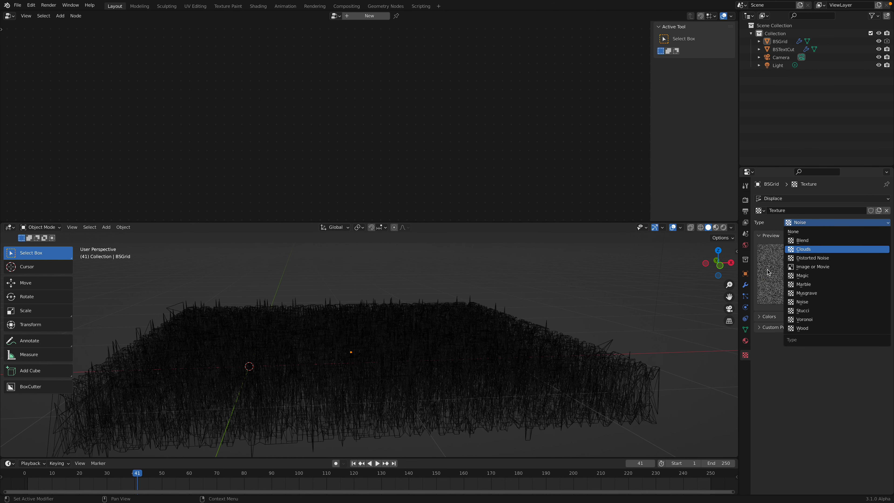
left_click(803, 249)
middle_click_drag(611, 324, 615, 373)
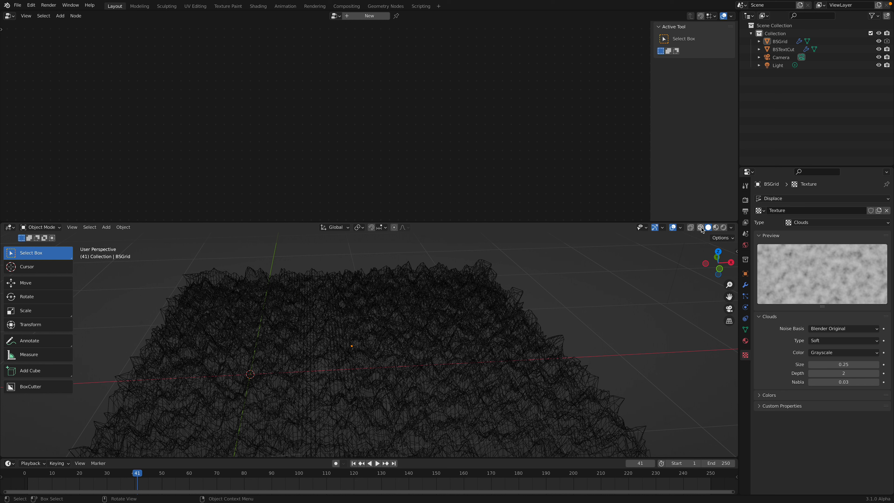
Set the Clouds texture's Size to 0.2 and collapse BSGrid's GeometryNodes and Solidify modifiers
left_click(843, 365)
type(".2")
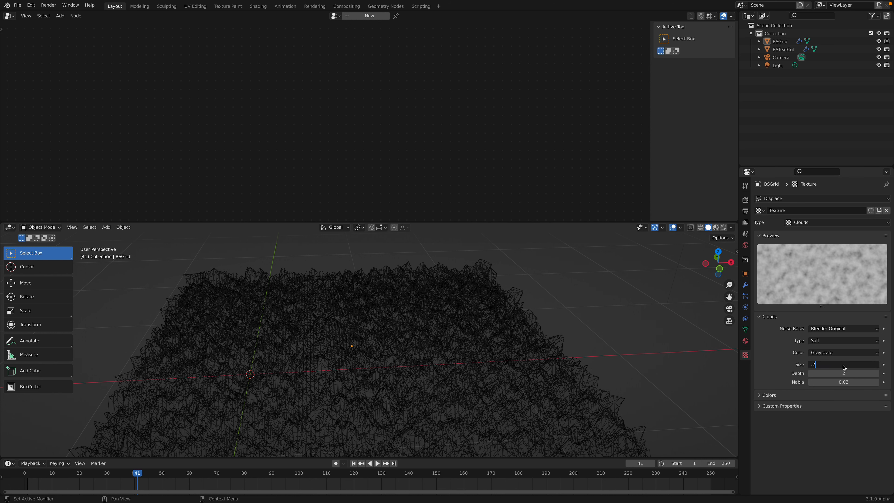
key("Return")
left_click(745, 284)
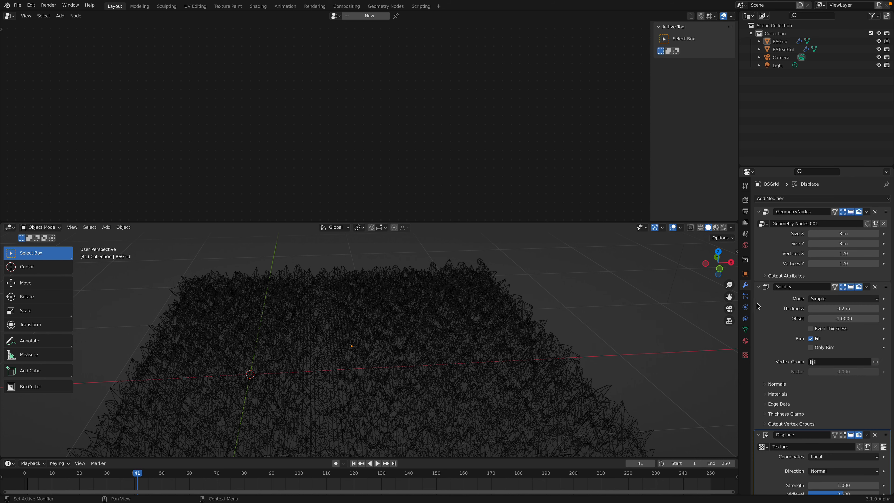
left_click(758, 287)
left_click(759, 213)
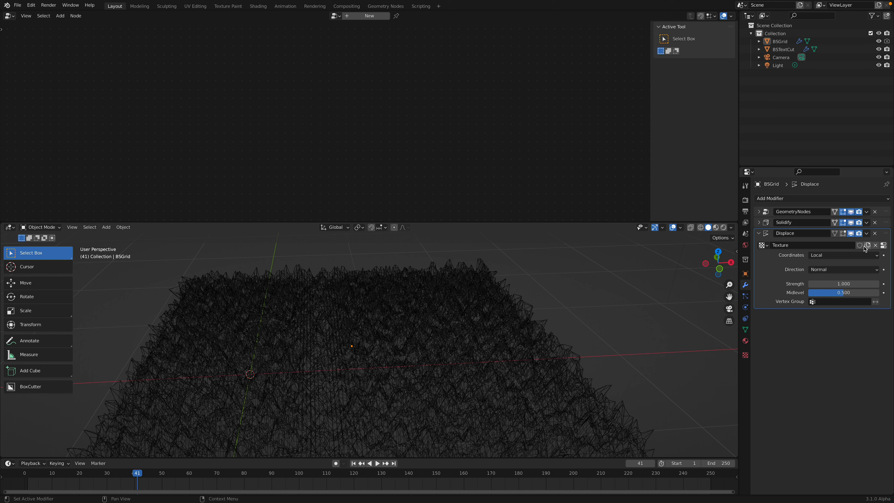
Raise the displaced BSGrid by about 0.12 m along the Z axis
middle_click_drag(510, 416, 510, 365)
left_click(520, 358)
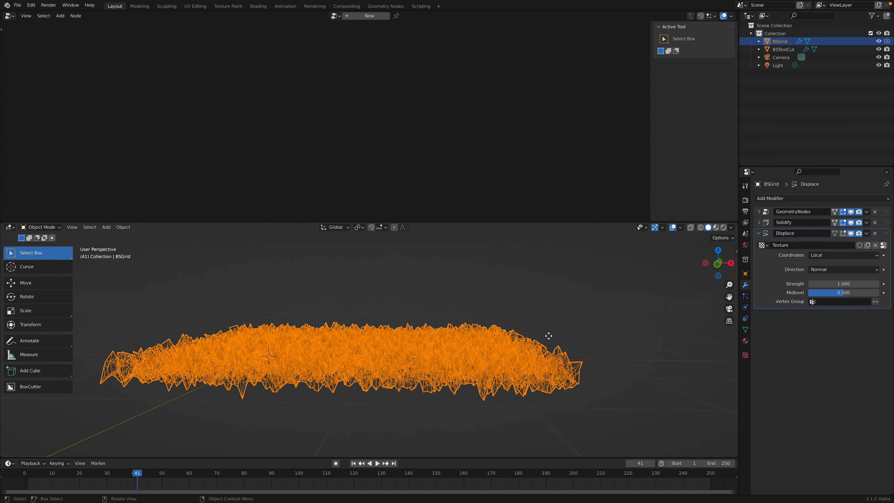
key("g")
key("z")
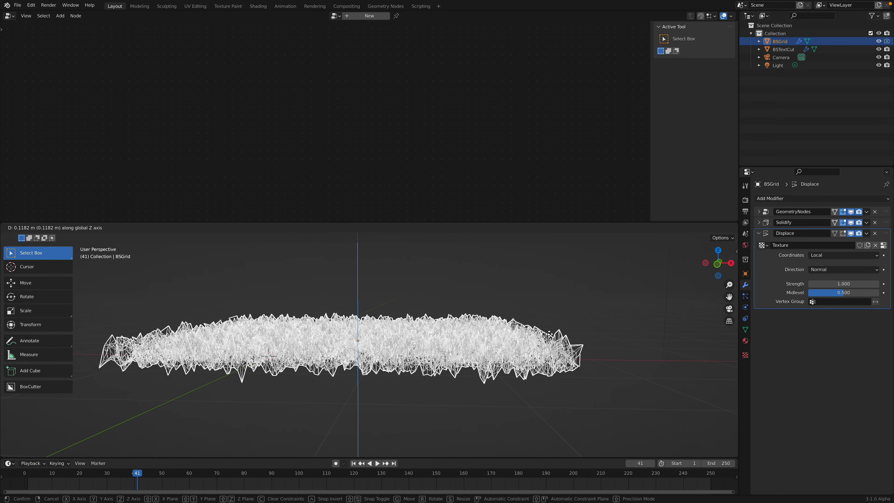
left_click(492, 308)
middle_click_drag(492, 308, 504, 344)
Set the Displace modifier's Strength to 0.2, deselect BSGrid and save the file
left_click(828, 283)
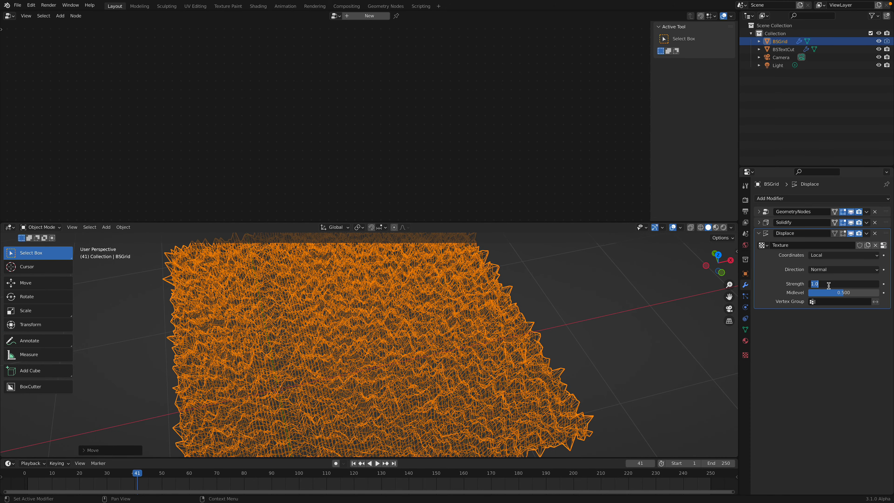
type(".2")
key("Return")
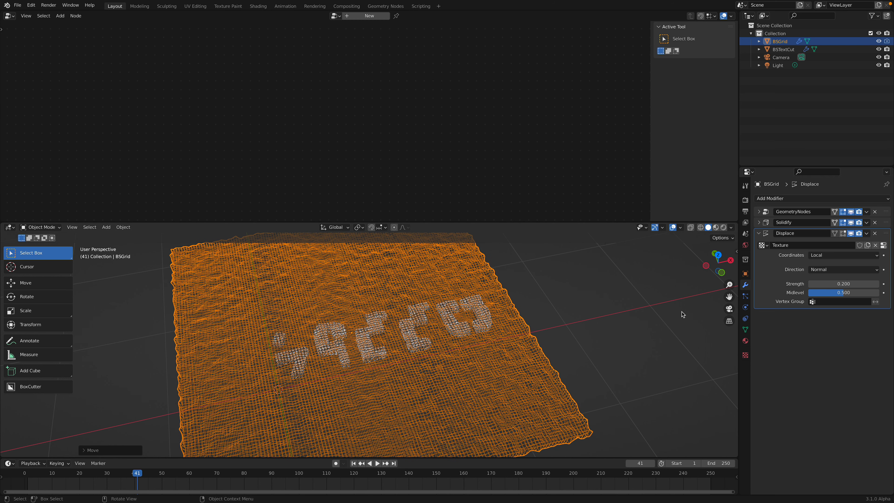
left_click(563, 348)
scroll(523, 356, "up", 3)
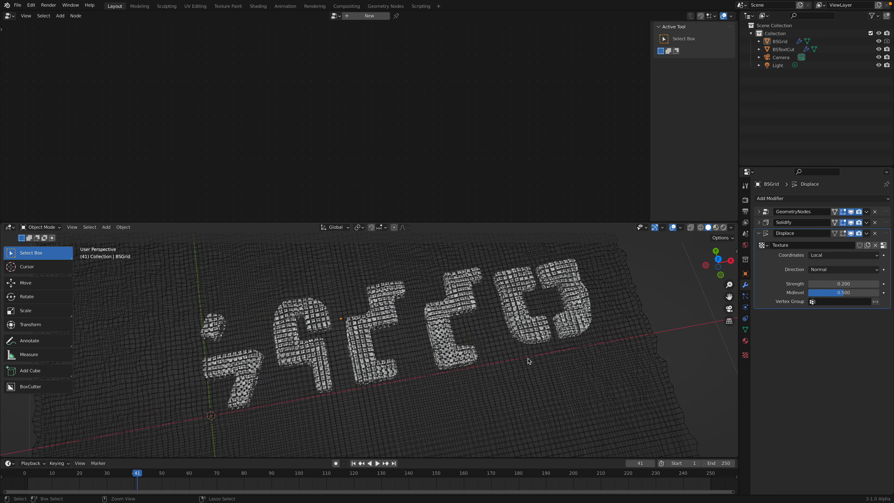
key("ctrl+s")
Select the BSTextCut letters and set their Decimate Ratio to 0.3
left_click(549, 359)
left_click(585, 339)
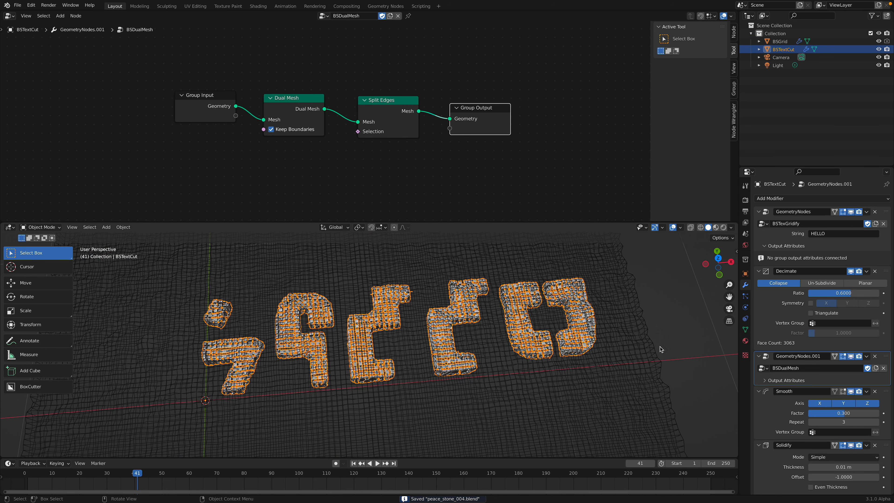
left_click(826, 293)
type(".3")
key("Return")
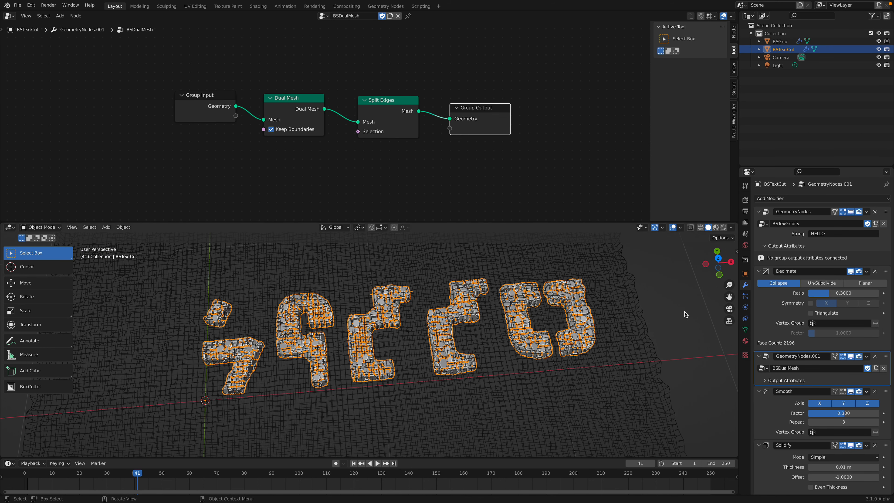
Hide BSGrid in the viewport and save the file
left_click(588, 321)
left_click(879, 41)
key("ctrl+s")
scroll(605, 322, "up", 3)
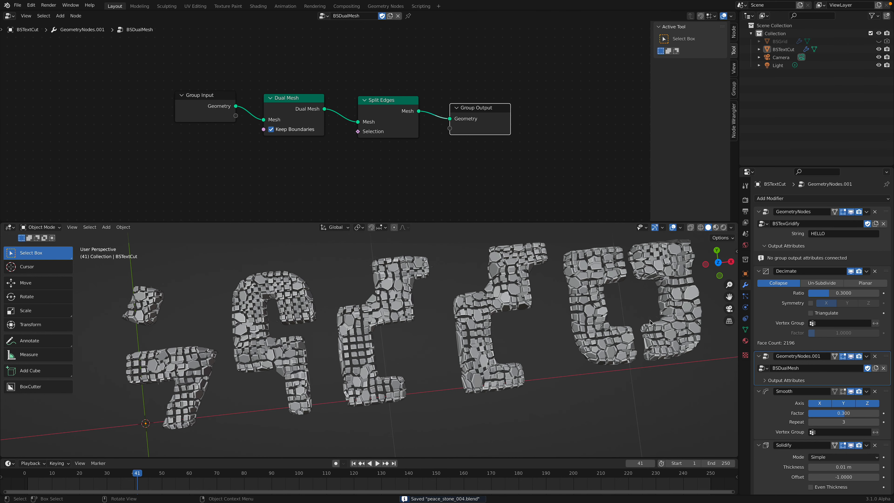
Set the Decimate Ratio to 0.1, switch to top view and select the letters
left_click(828, 293)
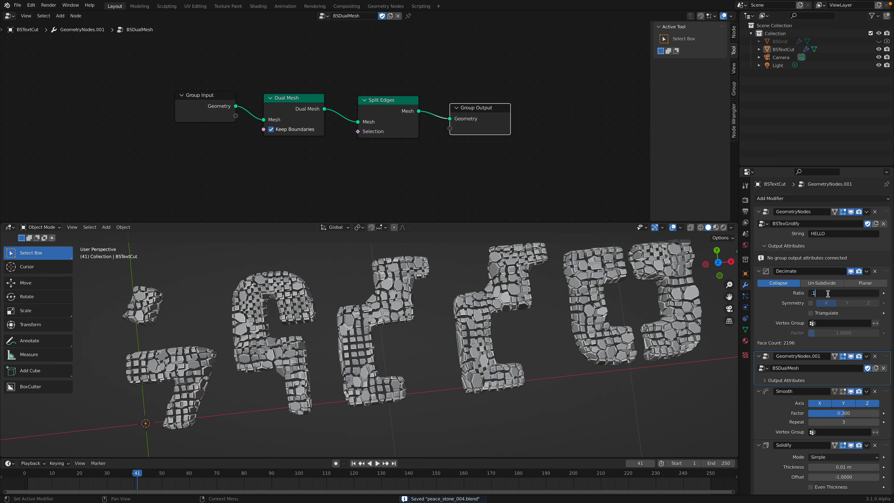
key("Return")
middle_click_drag(573, 357, 500, 366)
scroll(508, 357, "down", 2)
left_click(718, 261)
left_click(566, 317)
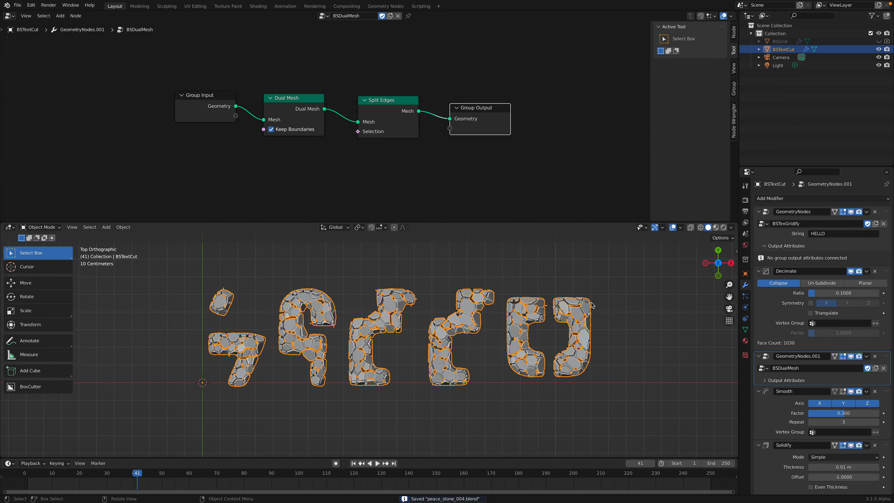
Change the BSTexGridify String of BSTextCut to "PEACE!"
left_click(838, 233)
type("PEACE!")
key("Return")
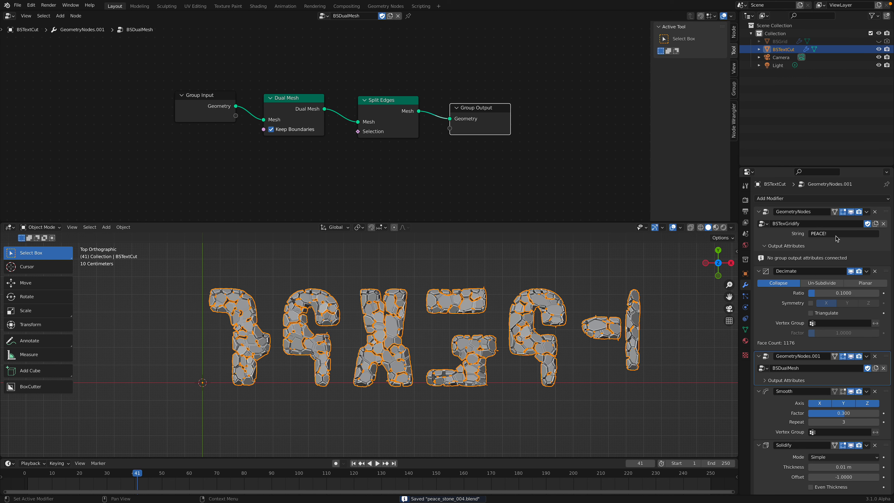
Set the BSTexGridify String to "PEACE ON EARTH" and save the file
left_click(836, 234)
type("PEACE")
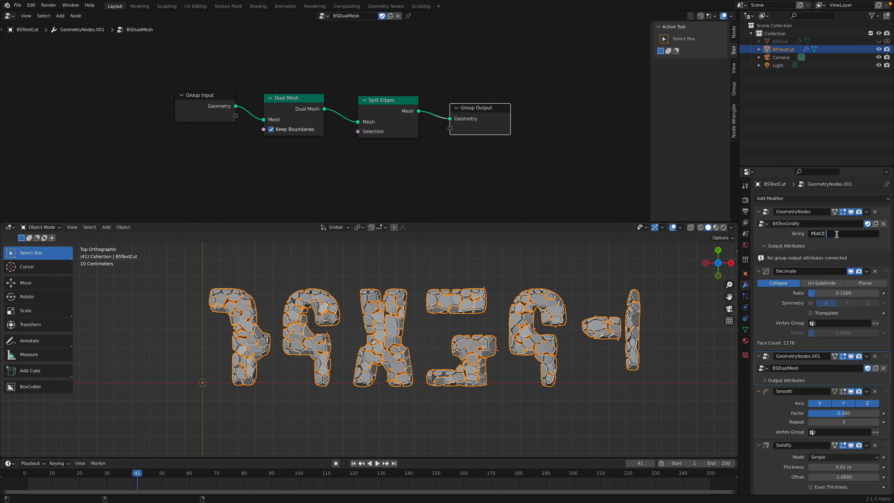
type(" ON EARTH")
key("Return")
scroll(522, 359, "down", 3)
key("ctrl+s")
Show BSGrid in the viewport and move it in positive X so it reaches more of the text
left_click(878, 41)
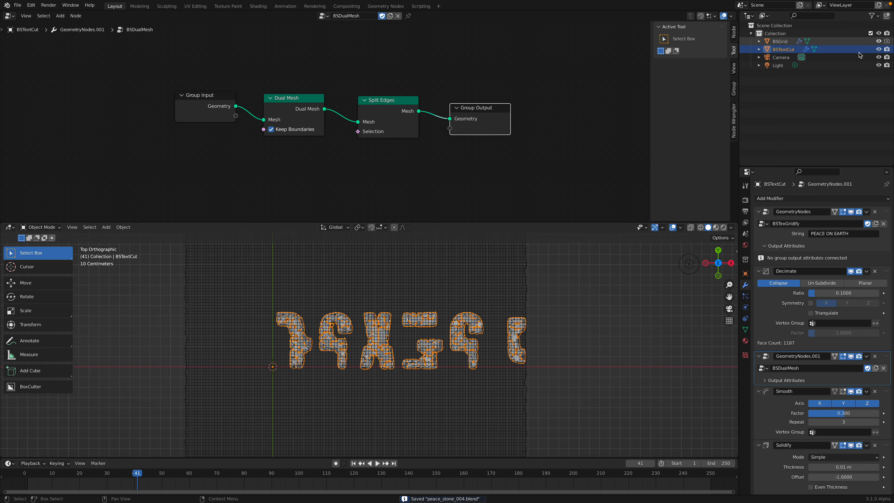
left_click(488, 306)
middle_click_drag(503, 303, 461, 314, "shift")
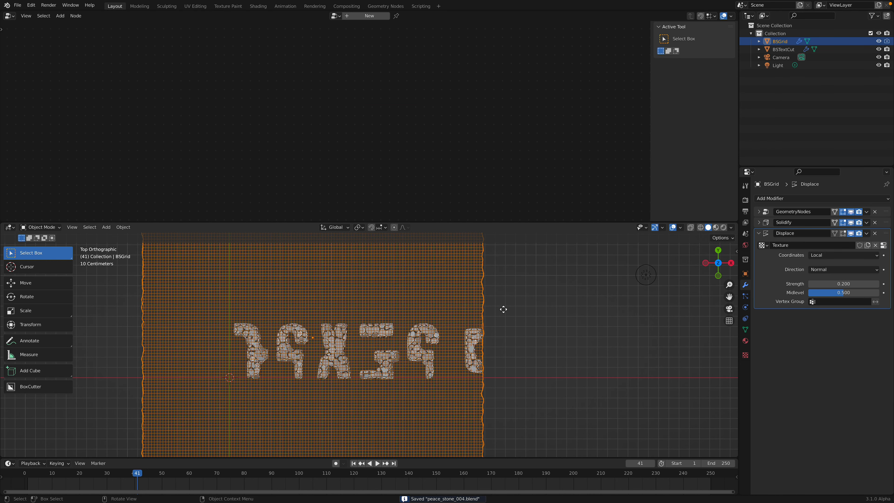
key("g")
key("x")
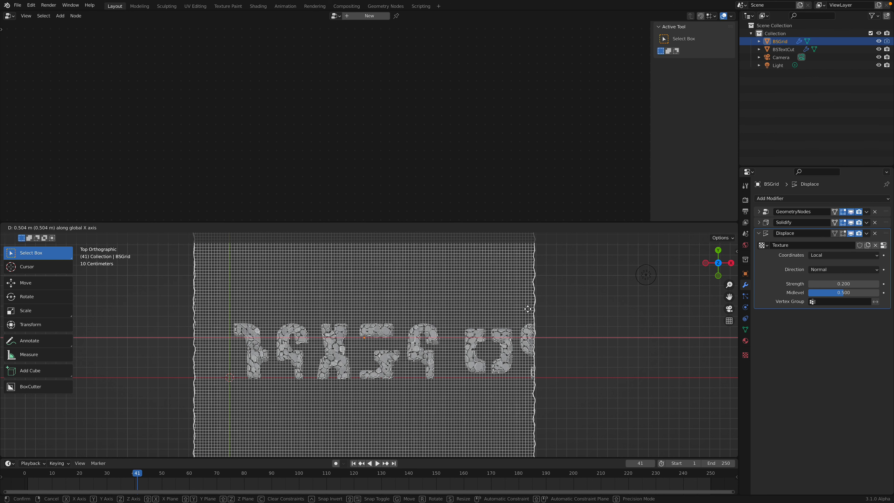
left_click(532, 308)
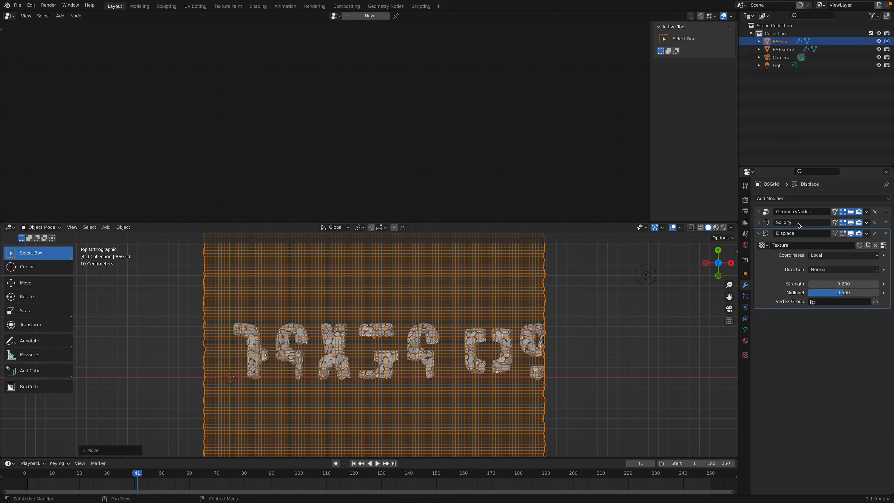
Change the BSTexGridify String of BSTextCut to "PEACEFUL"
left_click(883, 211)
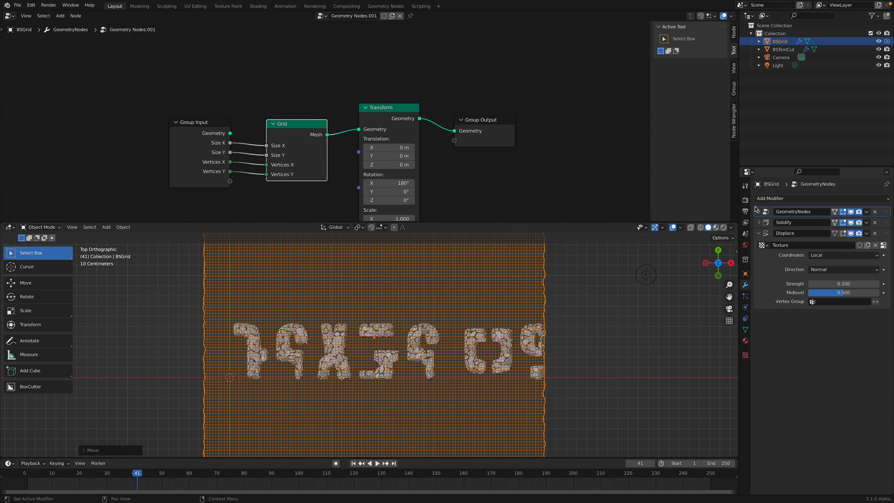
left_click(783, 49)
left_click(860, 236)
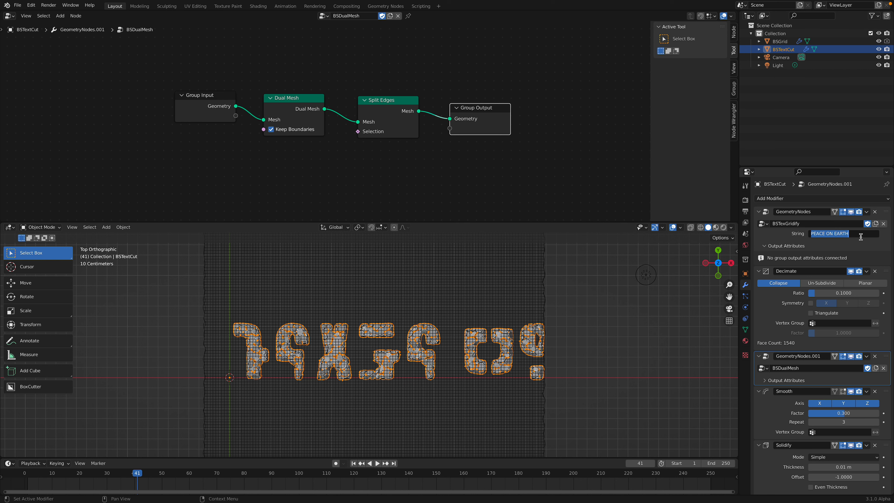
type("PEACEFUL")
key("Return")
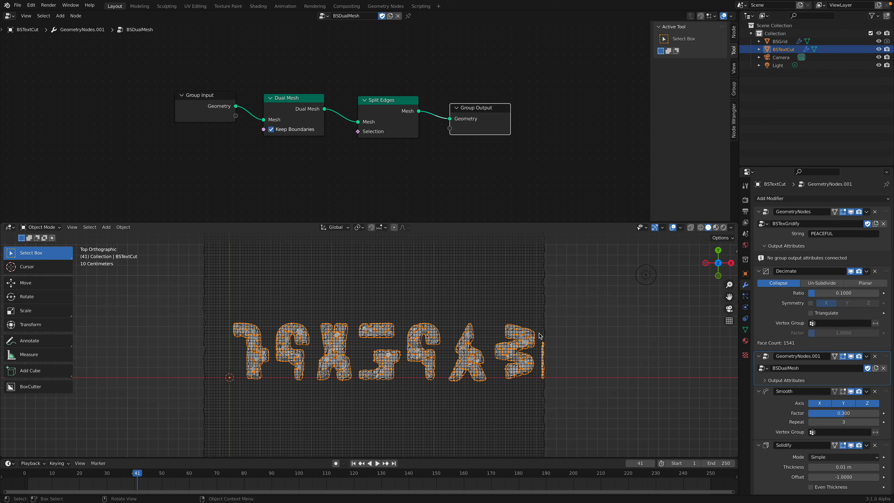
Move BSGrid further in positive X so its left edge lines up with the start of the text
left_click(541, 302)
key("g")
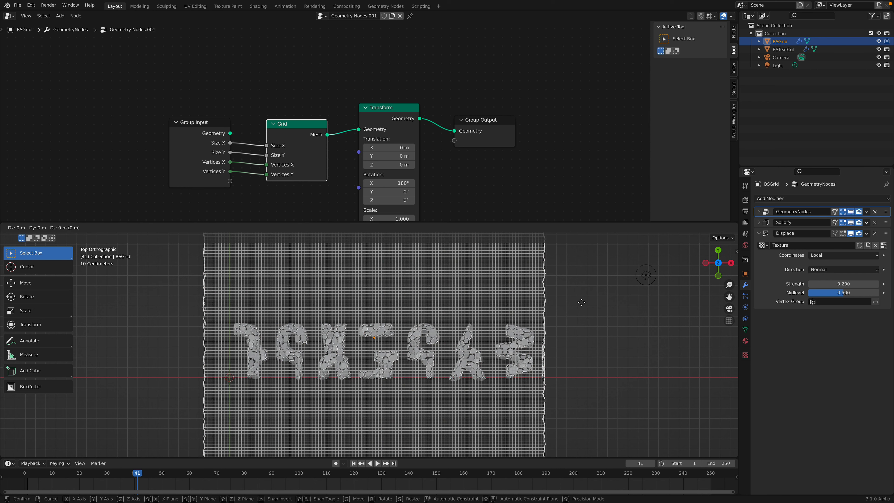
key("x")
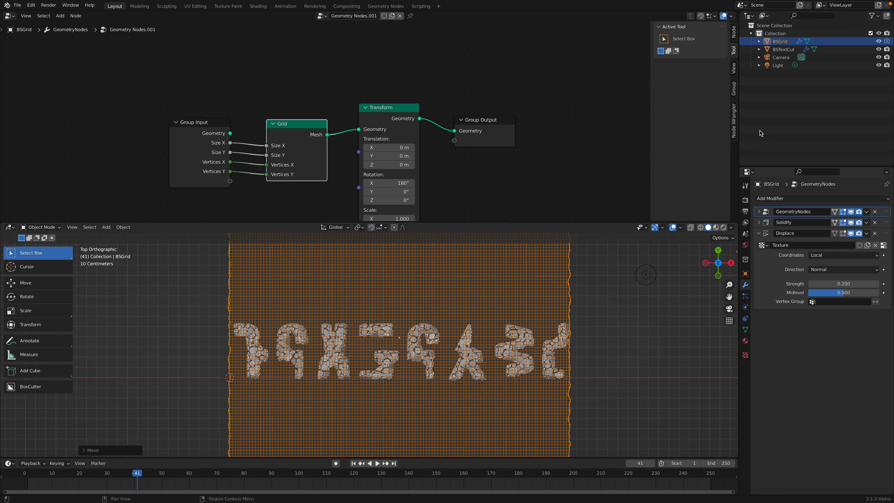
Try "PEACE!!!" as the BSTexGridify String of BSTextCut and settle on "PEACE!"
left_click(783, 50)
left_click(838, 232)
left_click(838, 233)
key("BackSpace")
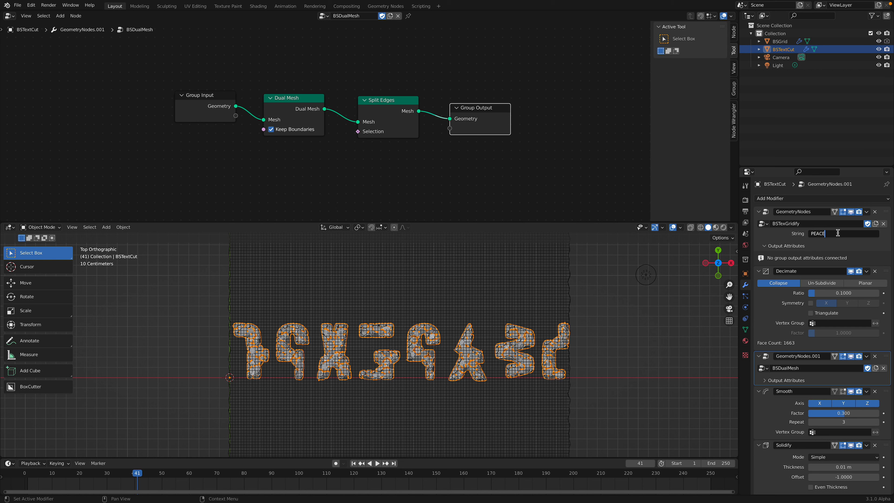
type("!!!")
key("Return")
left_click(841, 233)
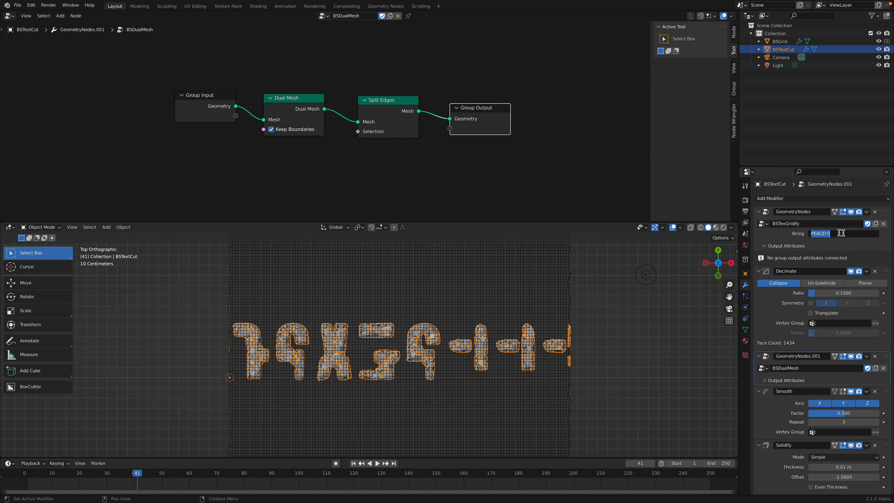
key("Return")
Move BSGrid about 0.43 m in negative X to centre it on the text and save the file
left_click(546, 301)
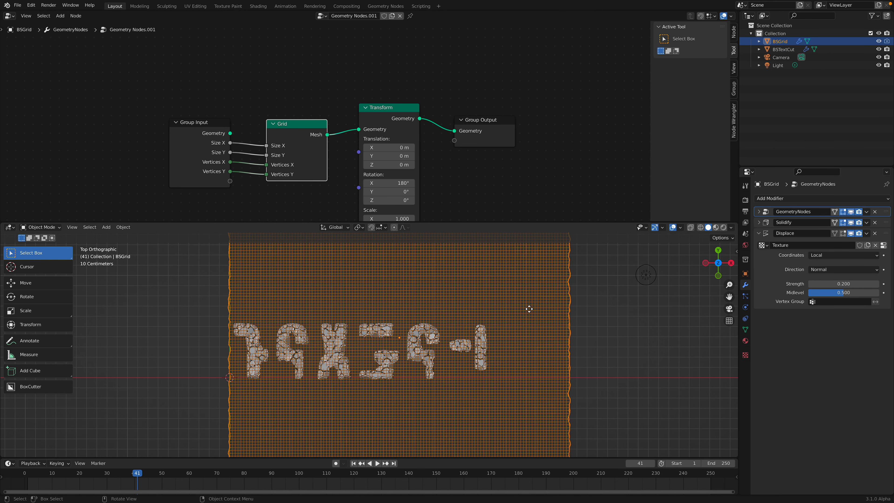
key("g")
key("x")
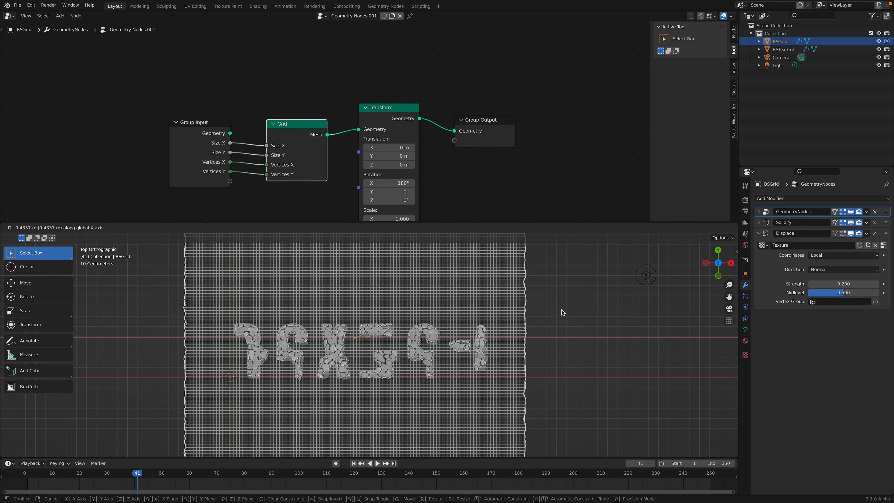
left_click(562, 310)
key("ctrl+s")
left_click(759, 211)
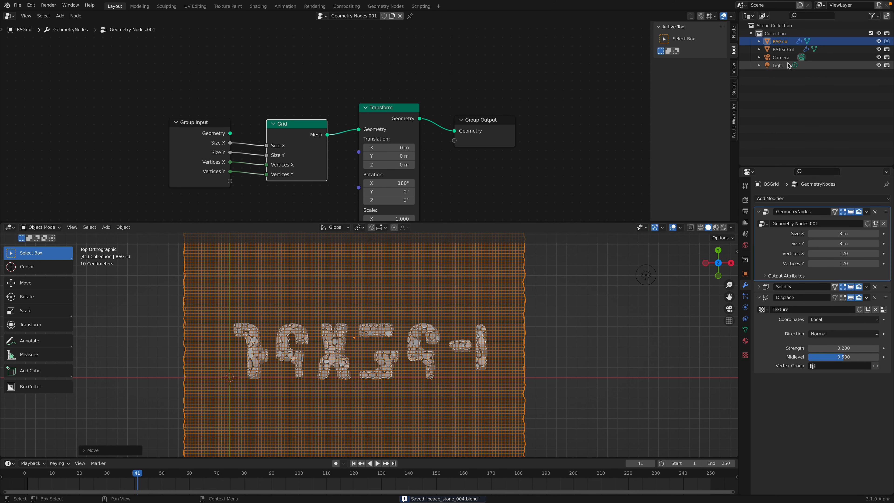
Set the Size of the String to Curves node in BSTextCut's BSTexGridify group to 0.8 m
left_click(789, 51)
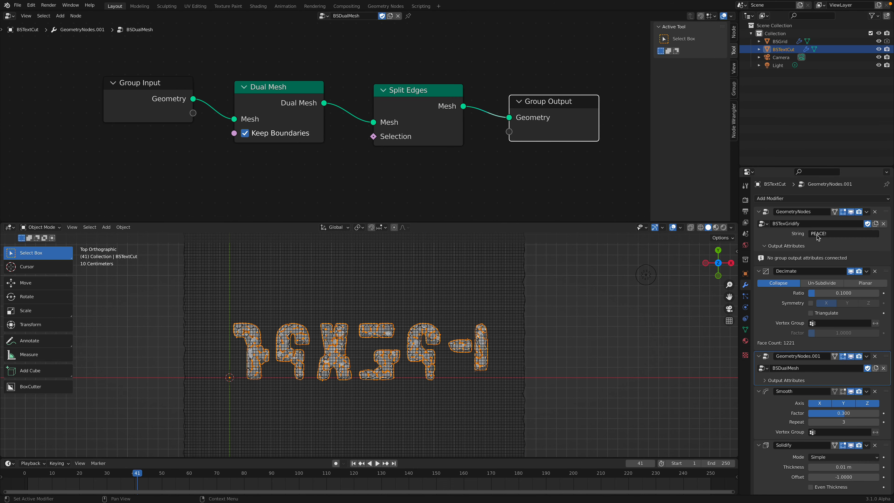
left_click(889, 212)
middle_click_drag(239, 100, 319, 112)
scroll(239, 162, "down", 5)
middle_click_drag(239, 162, 327, 89)
left_click(220, 146)
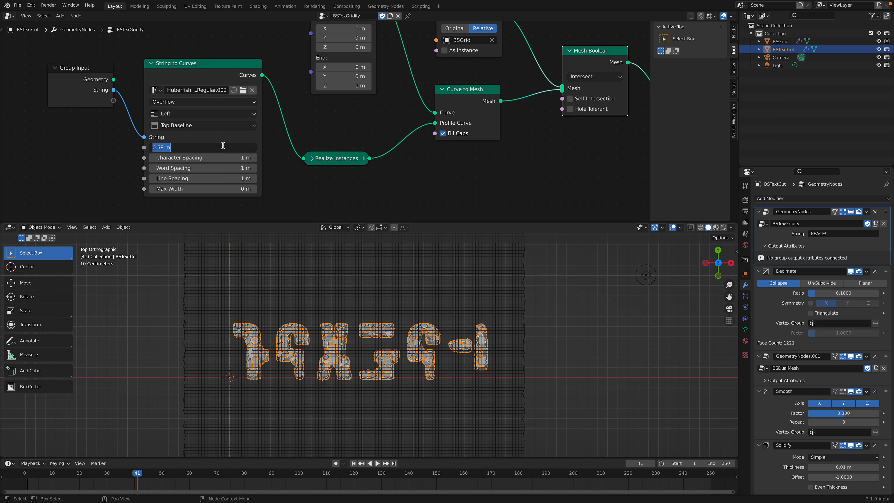
type(".8")
key("Return")
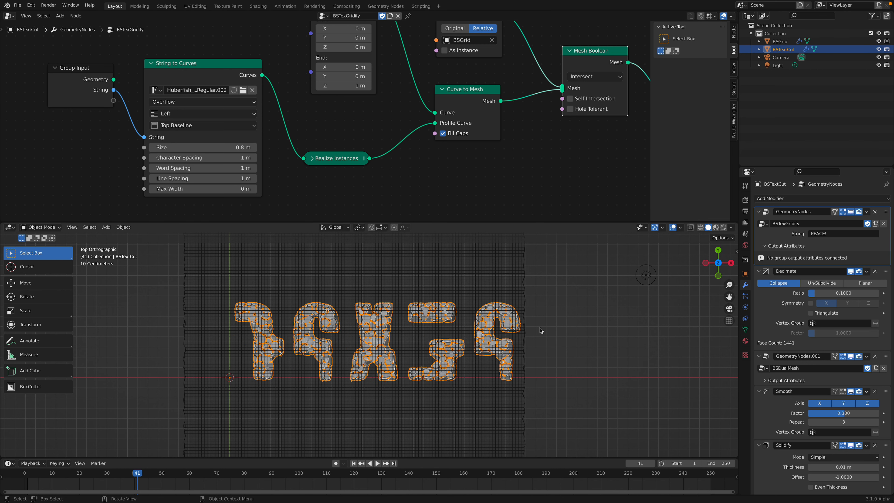
scroll(573, 329, "up", 2)
scroll(481, 343, "down", 2)
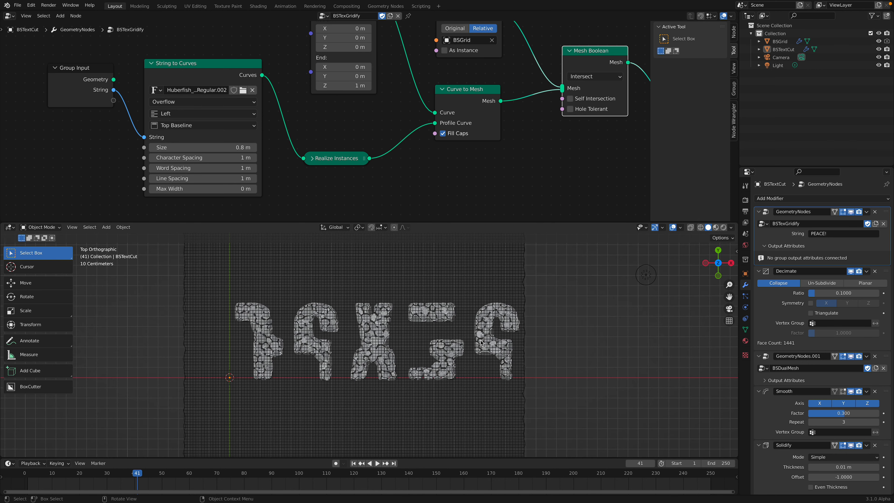
Move BSGrid about 0.09 m in positive X, clear the selection and save the file
left_click(506, 294)
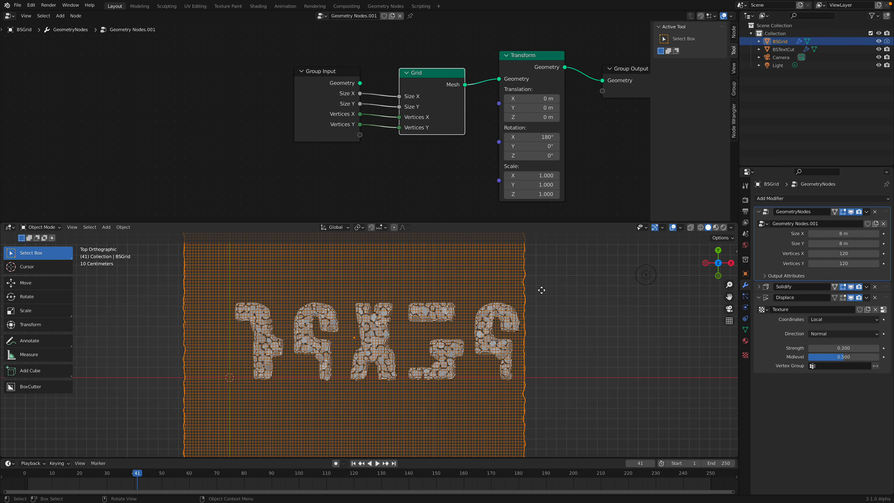
key("g")
key("x")
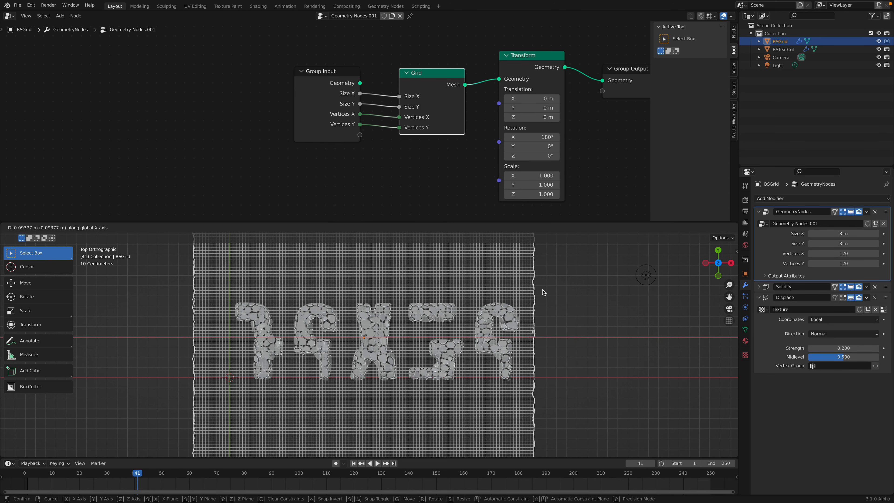
left_click(587, 321)
key("alt+a")
key("ctrl+s")
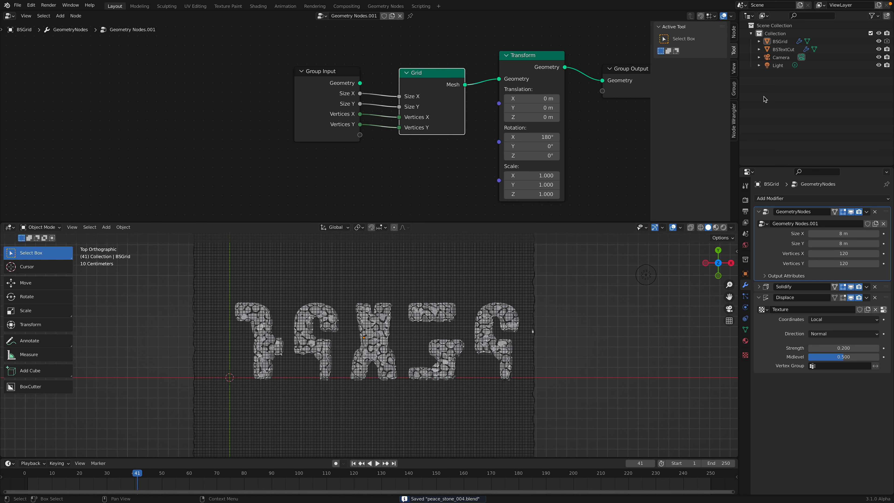
Set both Vertices X and Vertices Y of BSGrid to 80 and inspect the larger stones
left_click(780, 41)
left_click(840, 254)
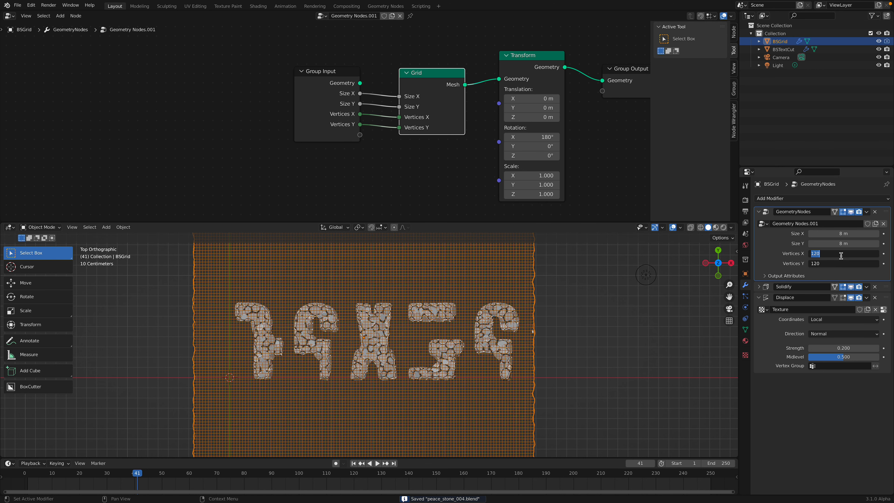
type("80")
key("Return")
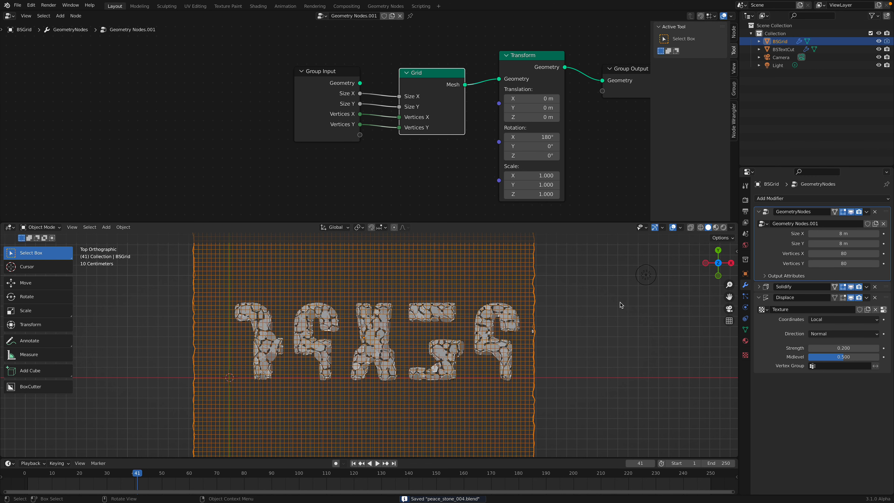
key("alt+a")
scroll(595, 331, "up", 1)
scroll(595, 331, "up", 2)
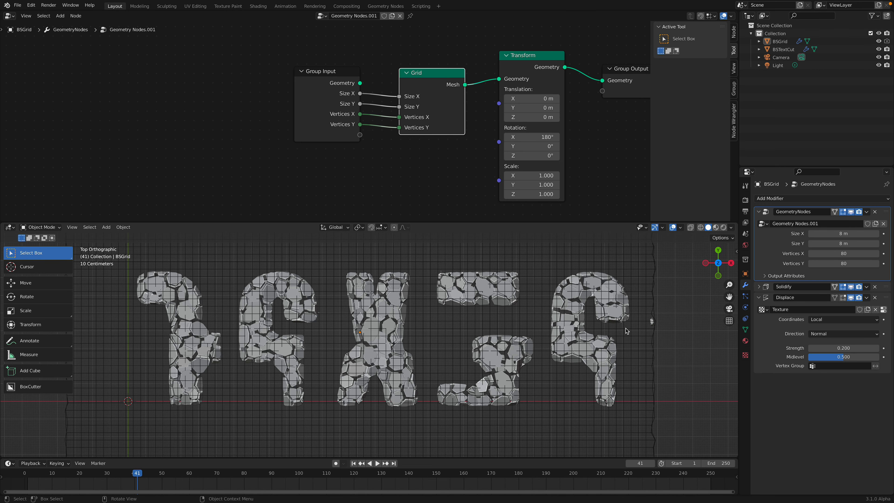
Set both Vertices X and Vertices Y of BSGrid to 60
left_click_drag(837, 253, 838, 263)
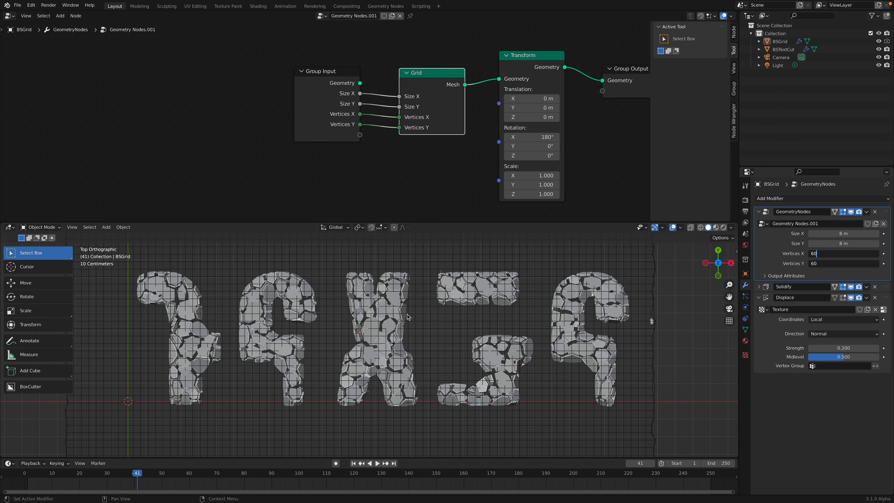
type("60")
key("Return")
left_click(522, 335)
Move BSGrid about 0.13 m in positive X towards the end of the text
middle_click_drag(620, 361, 556, 291)
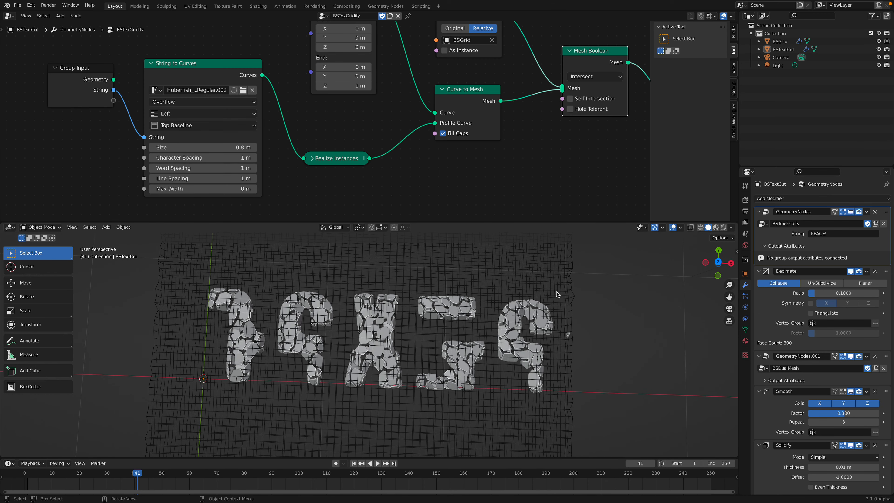
left_click(557, 291)
key("g")
key("x")
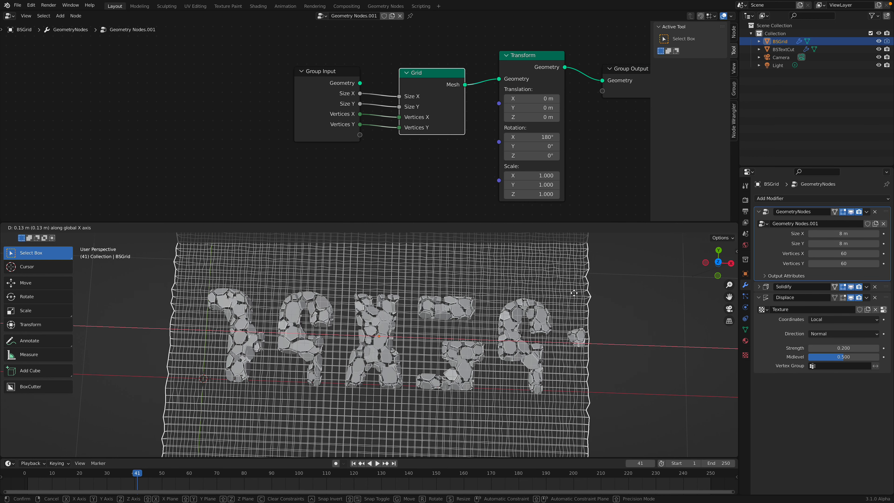
left_click(573, 293)
Set the String to Curves Size of BSTextCut to 0.7 m
left_click(771, 50)
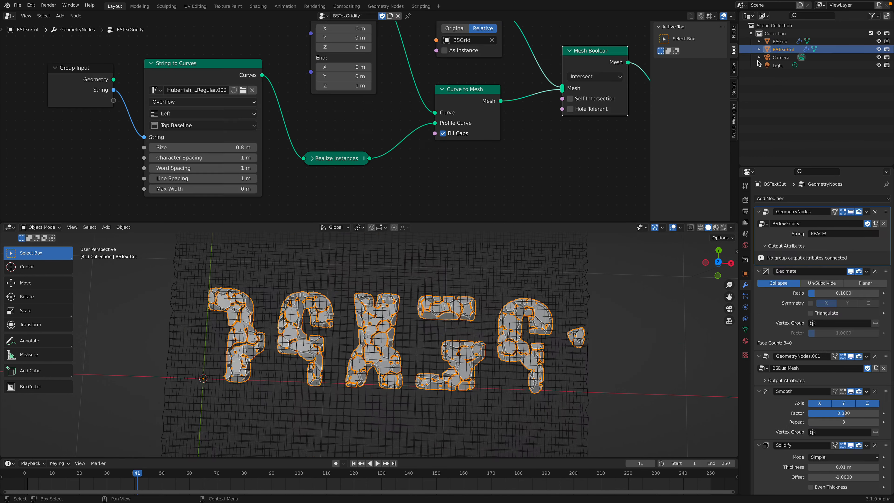
left_click(198, 149)
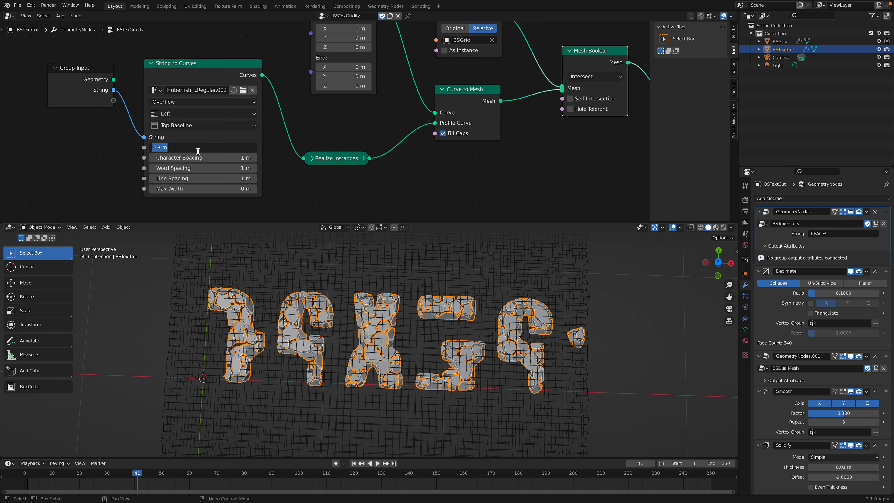
type(".7")
key("Return")
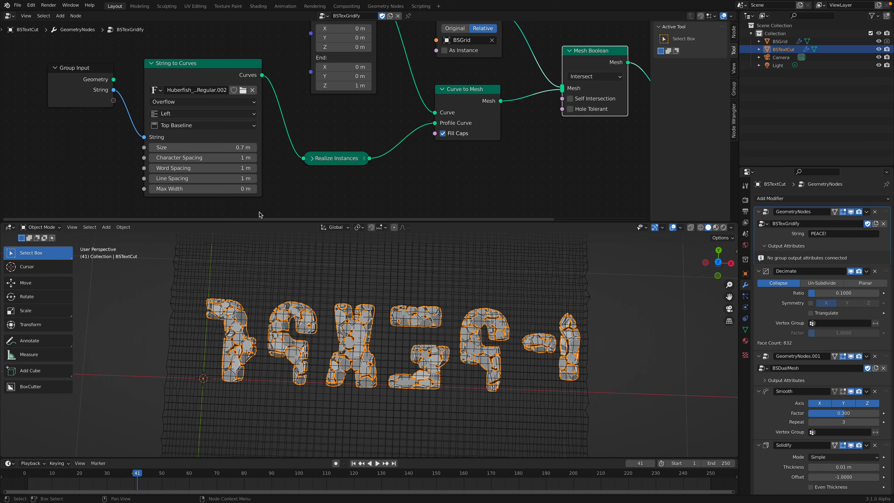
Try a String to Curves Size of 0.6 m and return it to 0.7 m
left_click(213, 149)
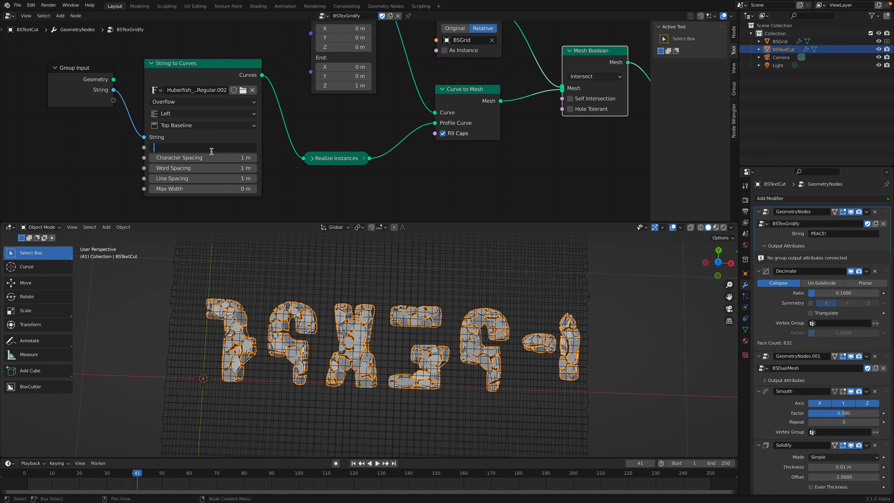
type(".6")
key("Return")
left_click(212, 149)
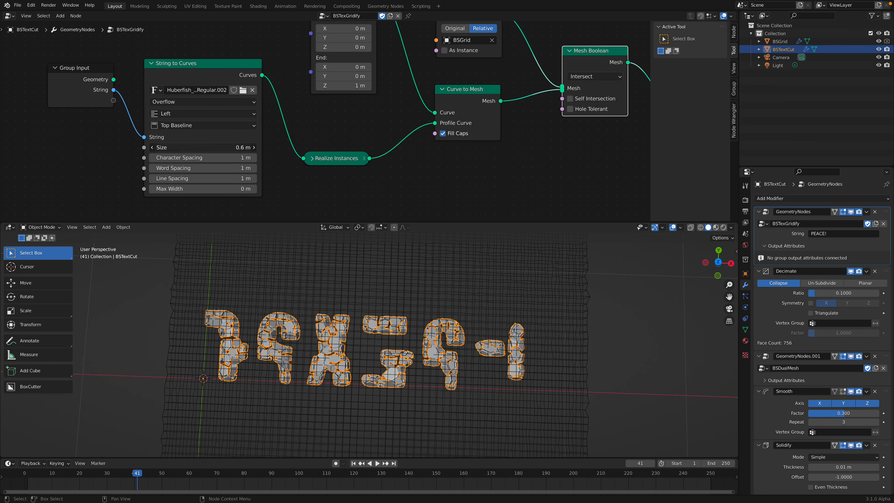
type(".7")
key("Return")
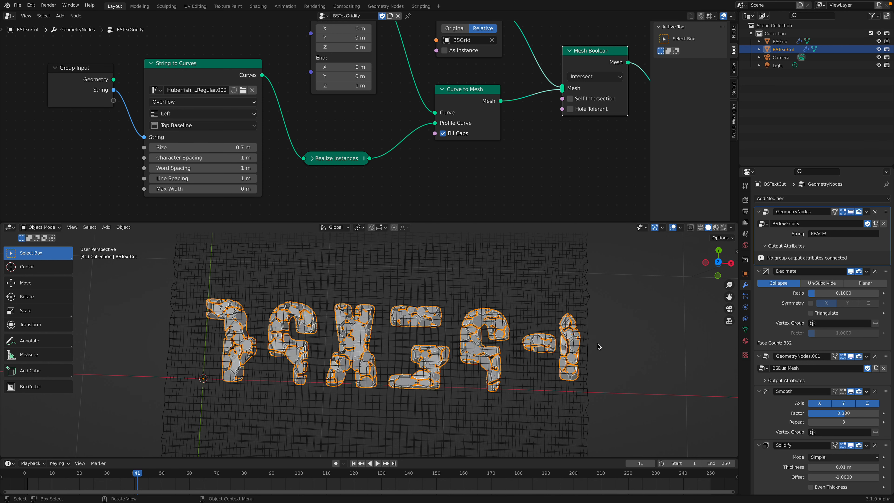
Move BSGrid about 0.07 m along the X axis and save the file
left_click(588, 335)
middle_click_drag(588, 335, 551, 332)
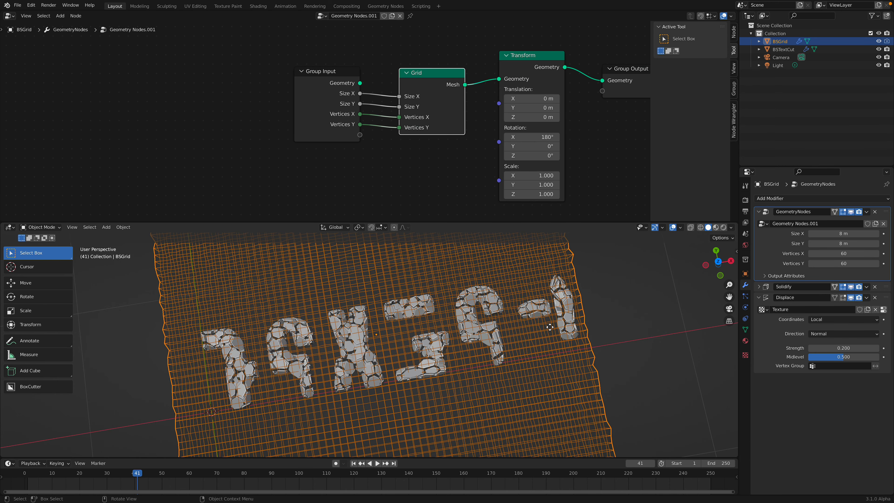
key("g")
key("x")
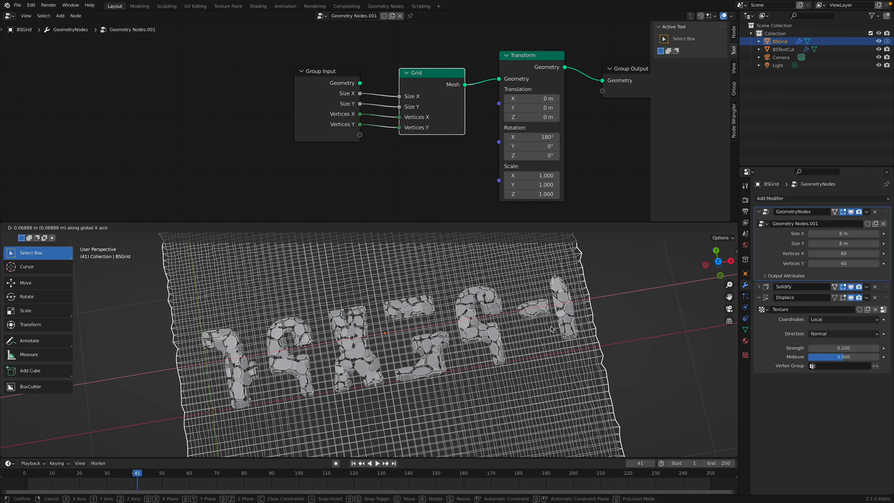
left_click(551, 327)
key("ctrl+s")
middle_click_drag(537, 346, 533, 332)
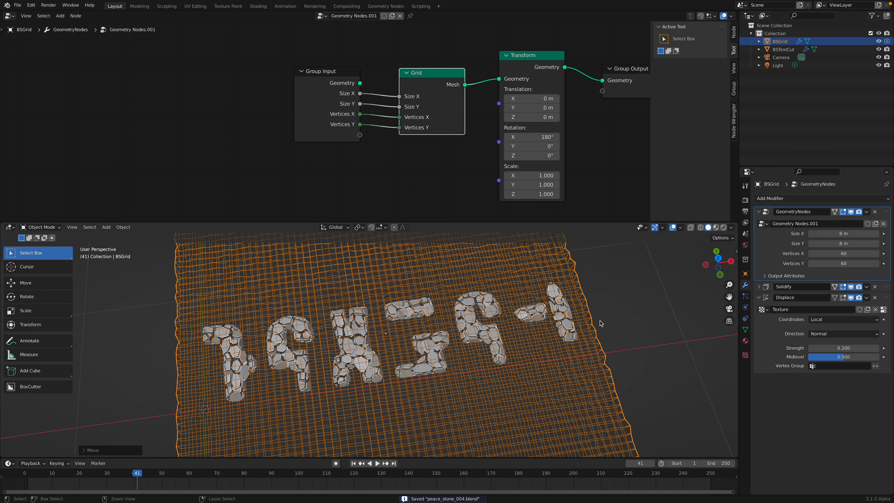
Select BSTextCut, hide BSGrid in the viewport and enlarge the 3D view
left_click(549, 304)
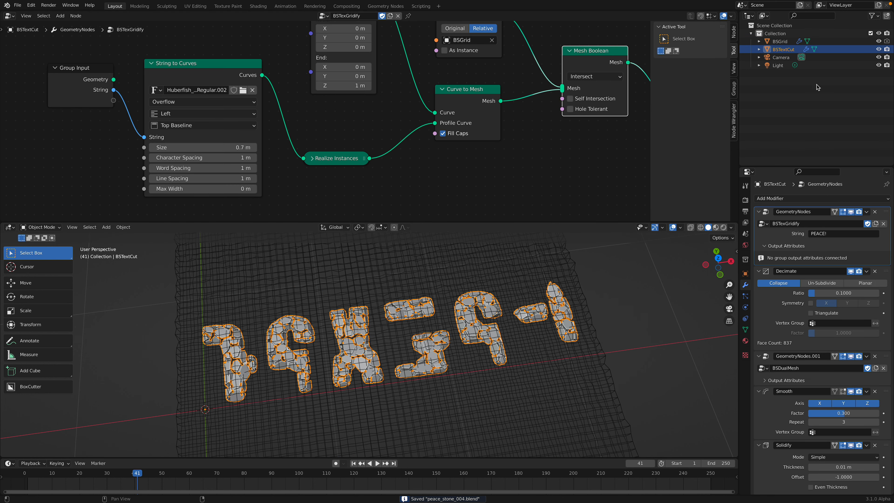
left_click(878, 41)
scroll(468, 313, "up", 4)
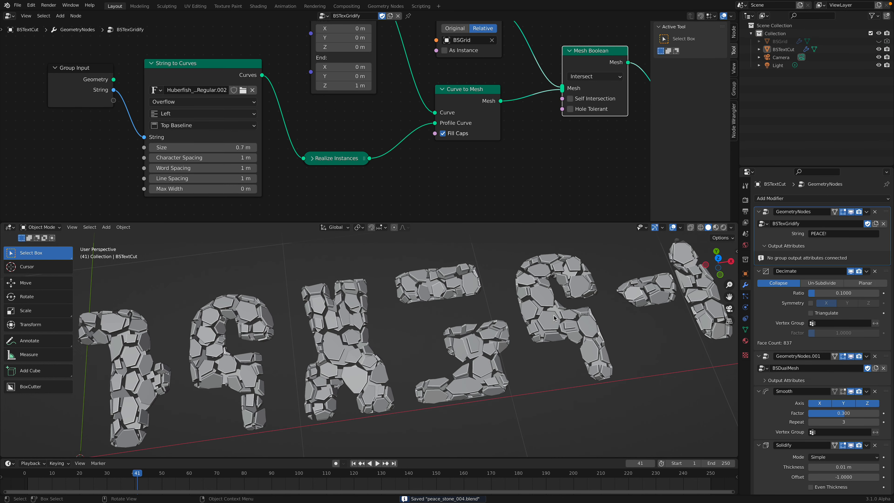
middle_click_drag(468, 314, 447, 283)
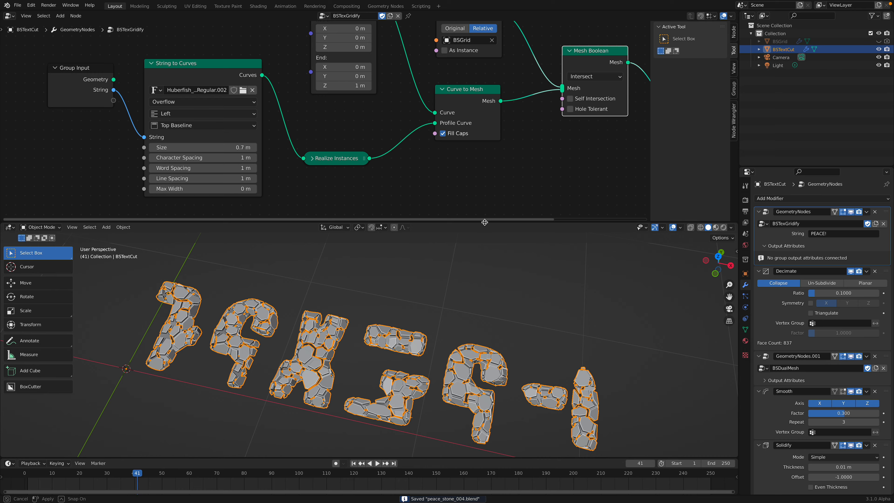
left_click_drag(484, 222, 483, 147)
middle_click_drag(405, 292, 439, 302)
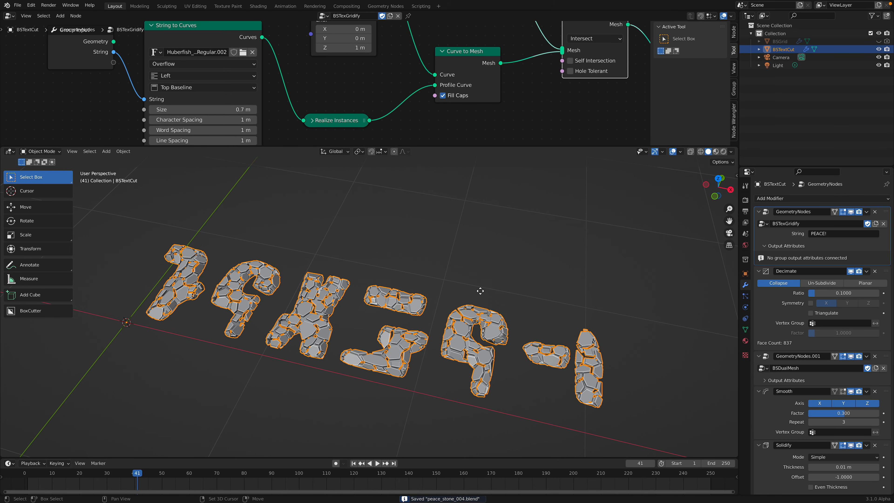
Duplicate BSTextCut in place and convert the duplicate to a mesh
key("shift+d")
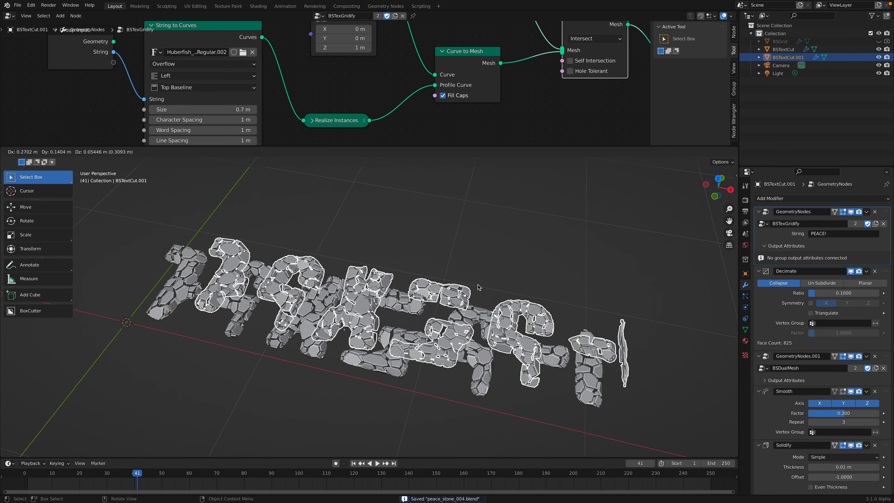
left_click(479, 287)
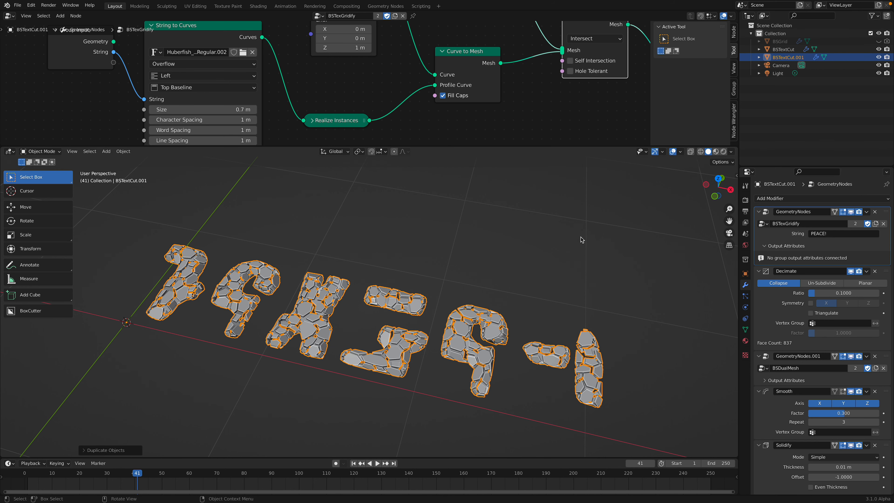
right_click(503, 261)
mouse_move(505, 264)
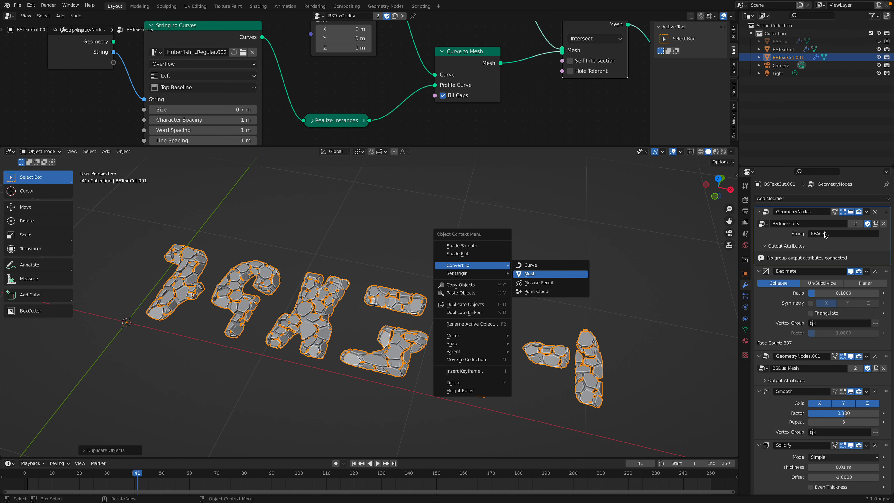
Move the mesh copy behind the original text, save the file and keep the copy selected
scroll(437, 308, "down", 3)
key("g")
left_click(452, 235)
mouse_move(428, 268)
middle_mouse_down("shift")
mouse_move(433, 305)
mouse_move(448, 312)
mouse_move(417, 262)
middle_mouse_up("shift")
scroll(433, 305, "up", 3)
key("alt+a")
key("ctrl+s")
left_click(255, 267)
Try the Inflate cloth filter on the mesh copy in Sculpt Mode, undo it and return to Object Mode
left_click(49, 151)
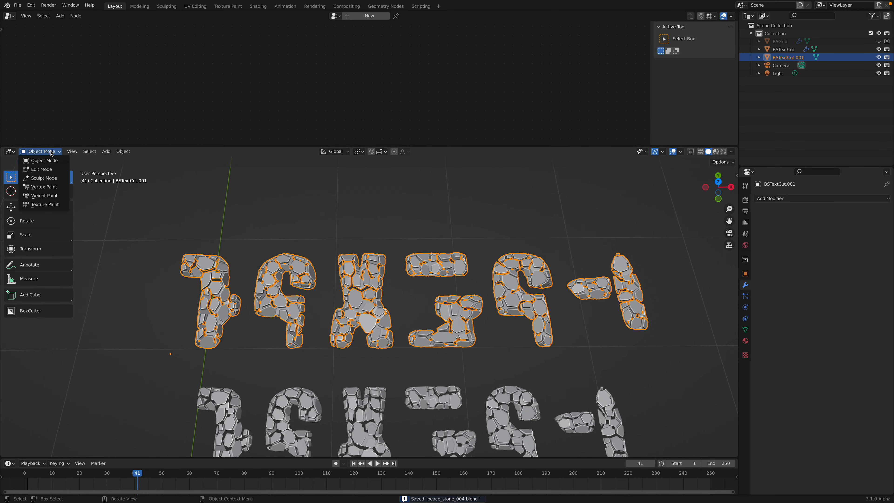
left_click(45, 177)
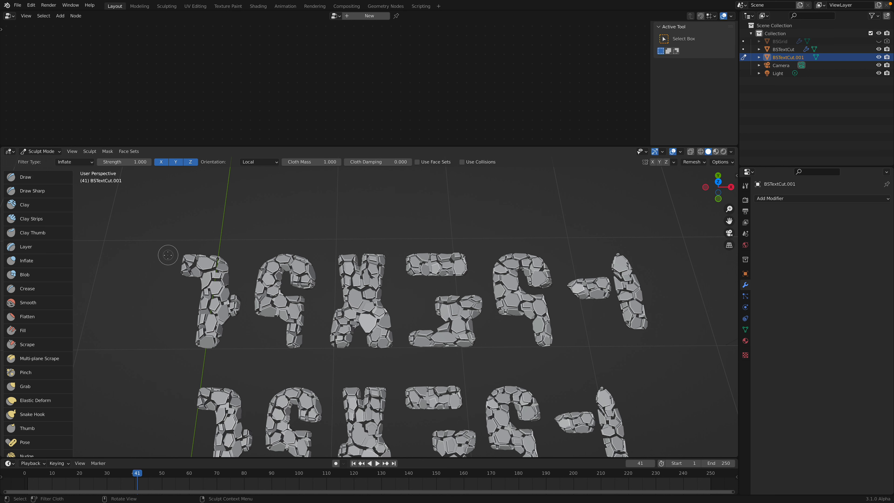
scroll(33, 387, "down", 15)
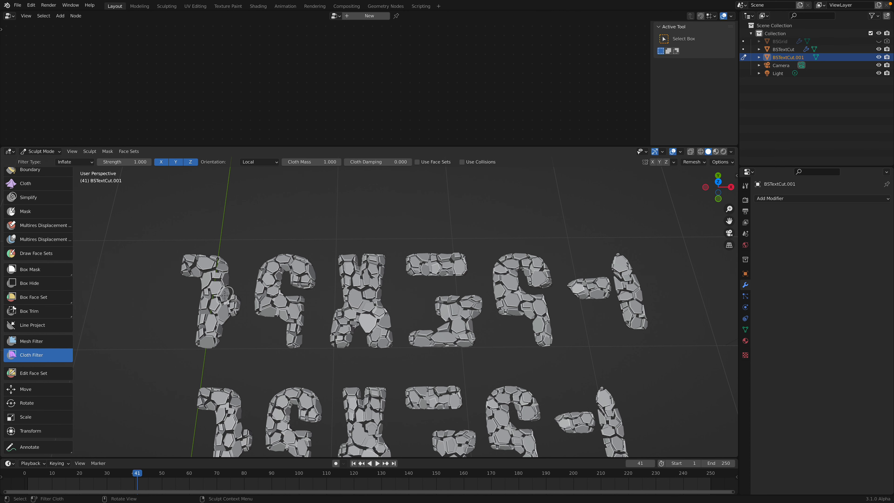
left_click_drag(227, 296, 347, 293)
middle_click_drag(386, 314, 401, 336)
key("ctrl+z")
left_click_drag(369, 292, 542, 294)
key("ctrl+z")
left_click_drag(363, 290, 401, 291)
key("ctrl+z")
middle_click_drag(391, 289, 380, 283)
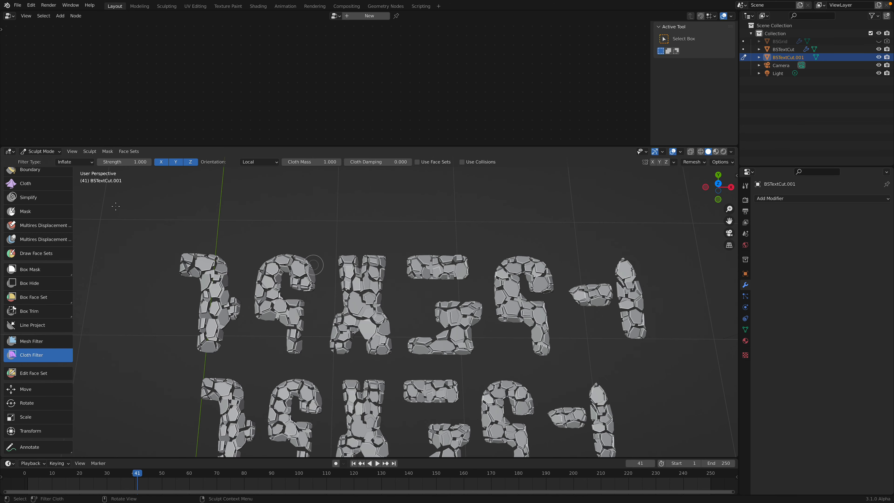
left_click(49, 155)
left_click(42, 159)
Check the mesh density of the copy in wireframe shading and return to solid shading
key("z")
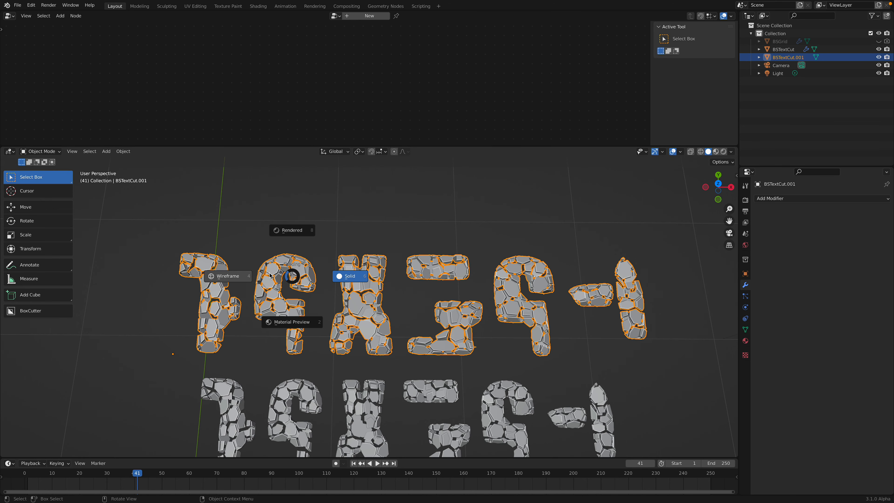
left_click(284, 277)
scroll(292, 280, "up", 1)
key("z")
left_click(399, 299)
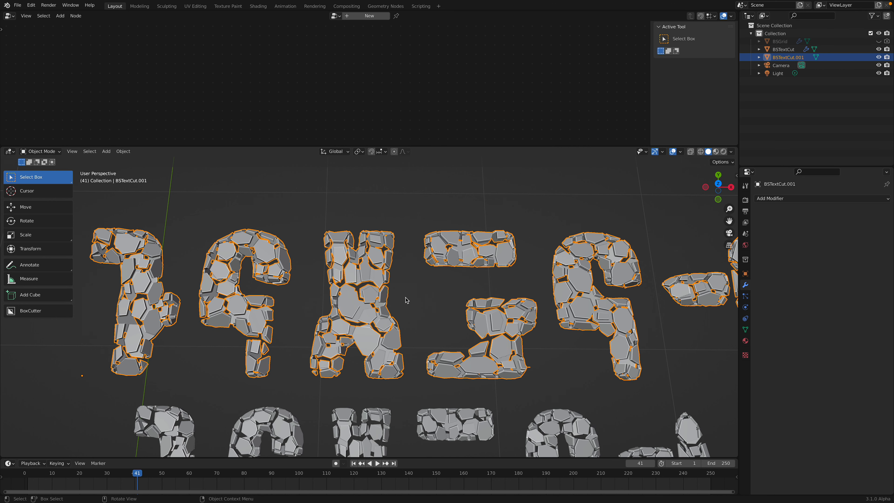
scroll(410, 298, "down", 2)
Add a Subdivision Surface modifier of type Simple to the mesh copy and check its wireframe
left_click(774, 198)
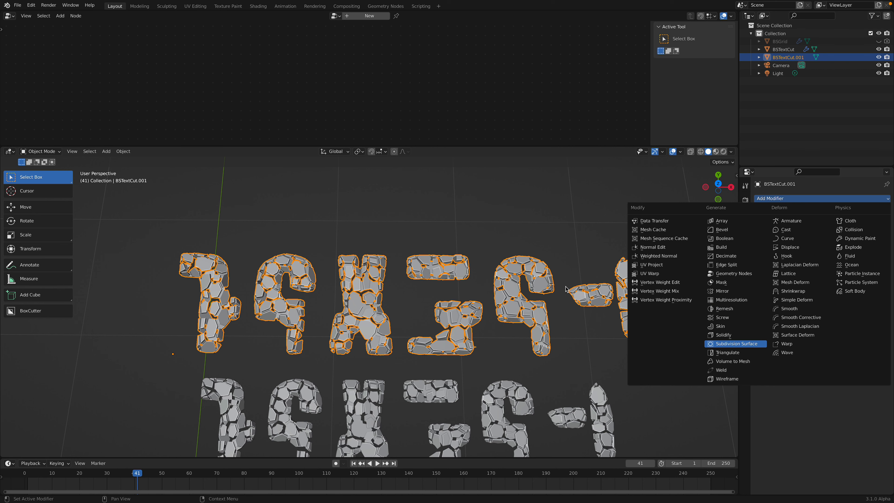
middle_click_drag(565, 286, 577, 280)
scroll(404, 308, "up", 2)
middle_click_drag(341, 329, 355, 363)
left_click(863, 224)
key("z")
left_click(538, 287)
key("z")
left_click(594, 286)
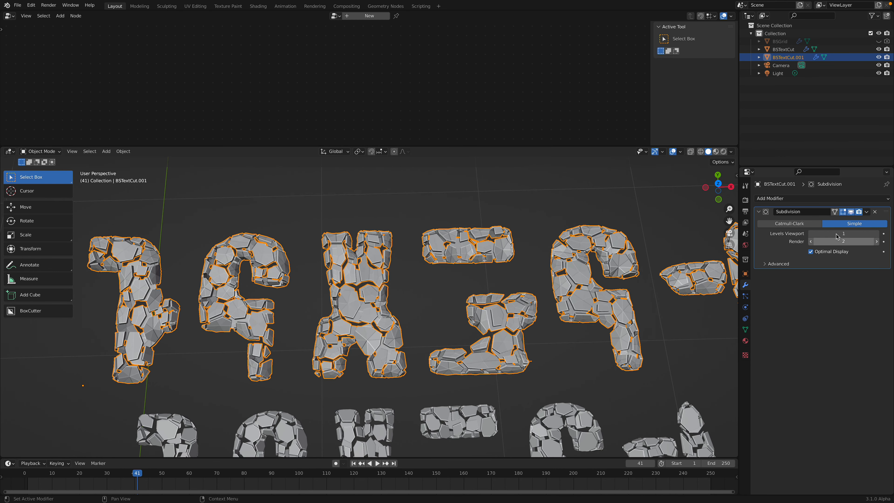
Set the subdivision's Levels Viewport to 2 and check the denser wireframe
left_click(875, 233)
key("z")
left_click(573, 295)
key("z")
left_click(605, 294)
Change the subdivision type to Catmull-Clark, check the rounded stones in wireframe and apply the modifier
left_click(786, 224)
key("z")
left_click(548, 270)
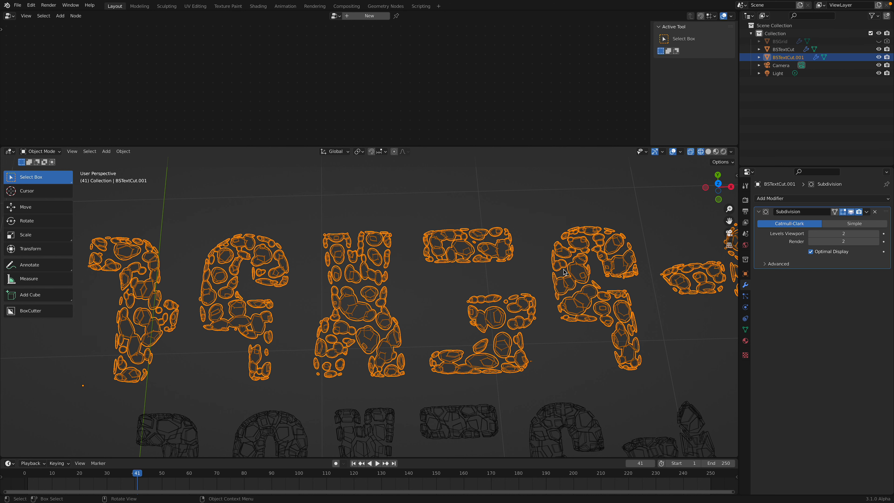
key("z")
left_click(608, 269)
scroll(596, 270, "down", 1)
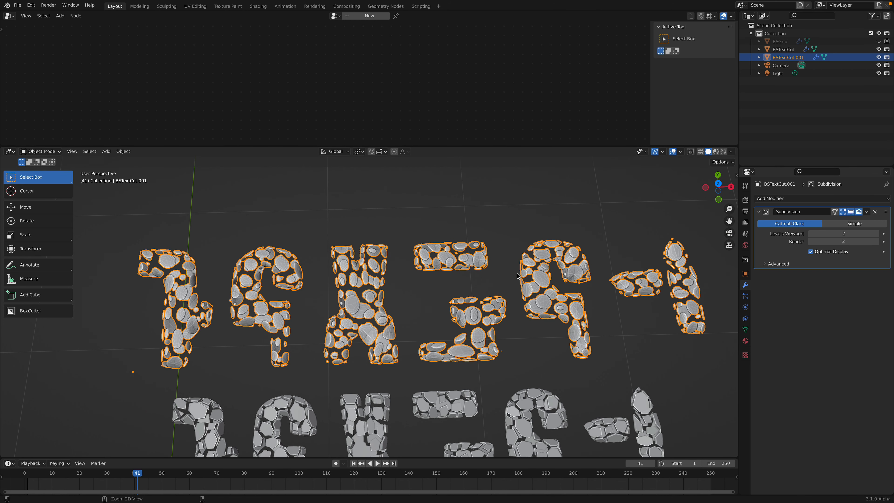
middle_click_drag(517, 273, 488, 259)
Enter Sculpt Mode on the subdivided copy, try the Inflate cloth filter and undo it
left_click(35, 152)
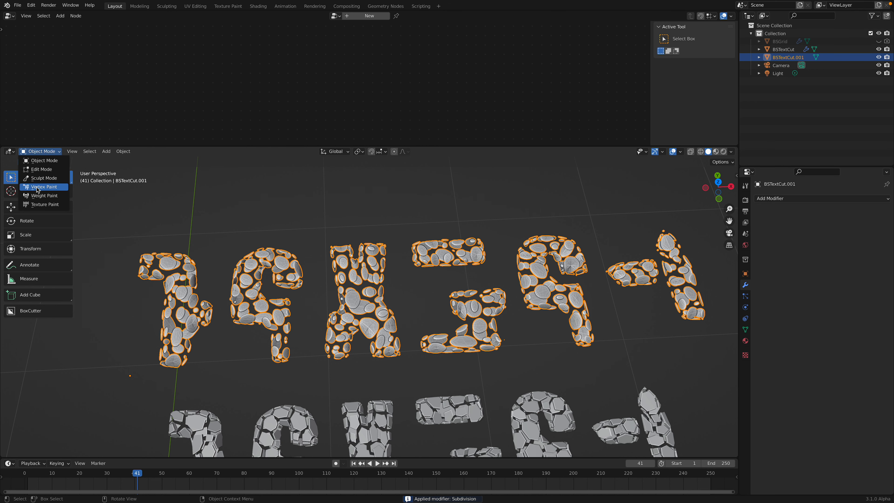
left_click(39, 181)
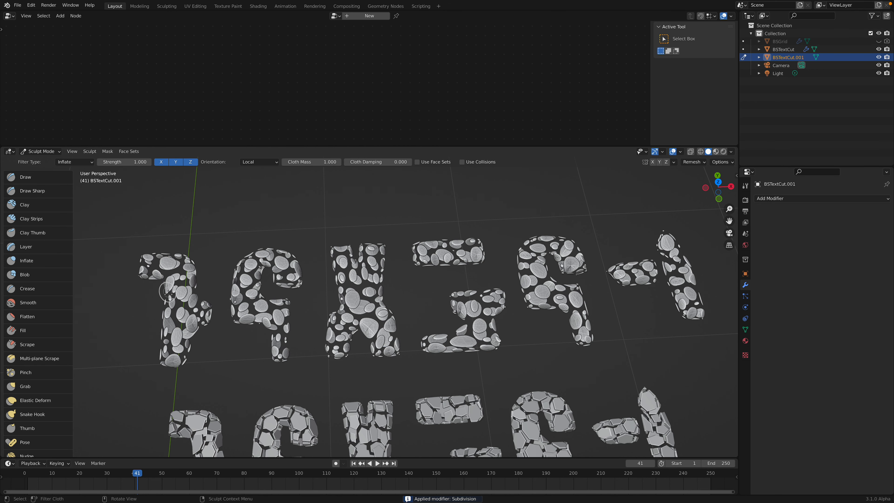
left_click_drag(181, 294, 310, 311)
middle_click_drag(359, 315, 361, 328)
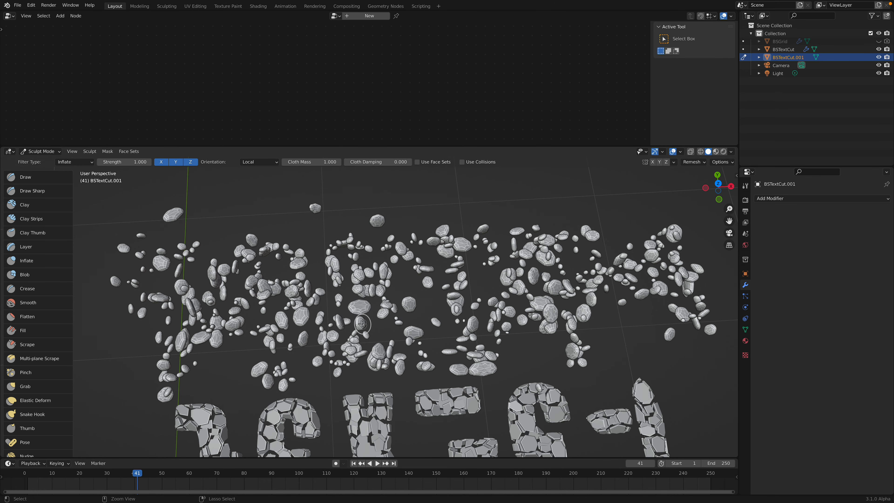
key("ctrl+z")
Inflate the stones of the copy with the Mesh Filter until the gaps between them close
scroll(48, 397, "down", 7)
scroll(53, 399, "down", 10)
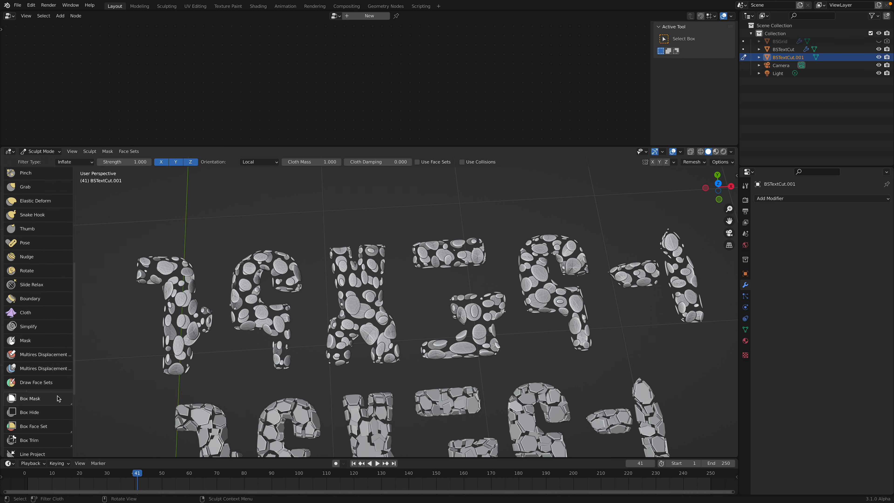
left_click(52, 369)
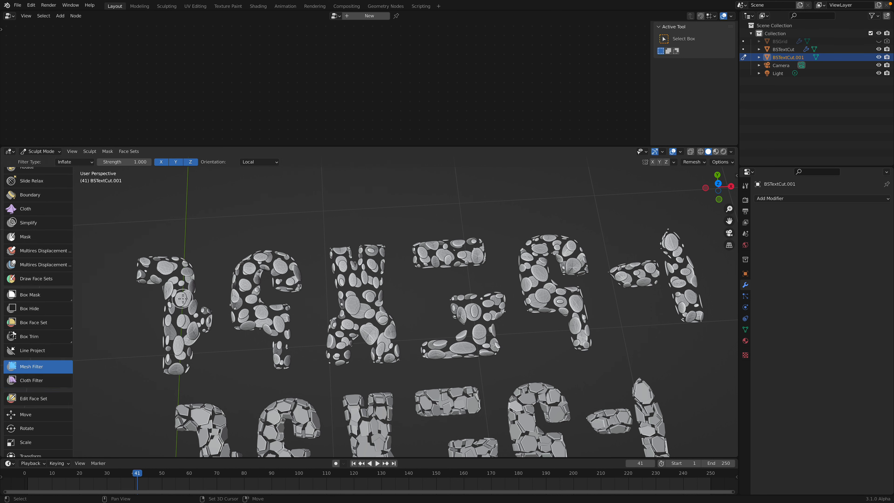
left_click_drag(189, 300, 194, 300)
middle_click_drag(202, 299, 275, 328, "ctrl")
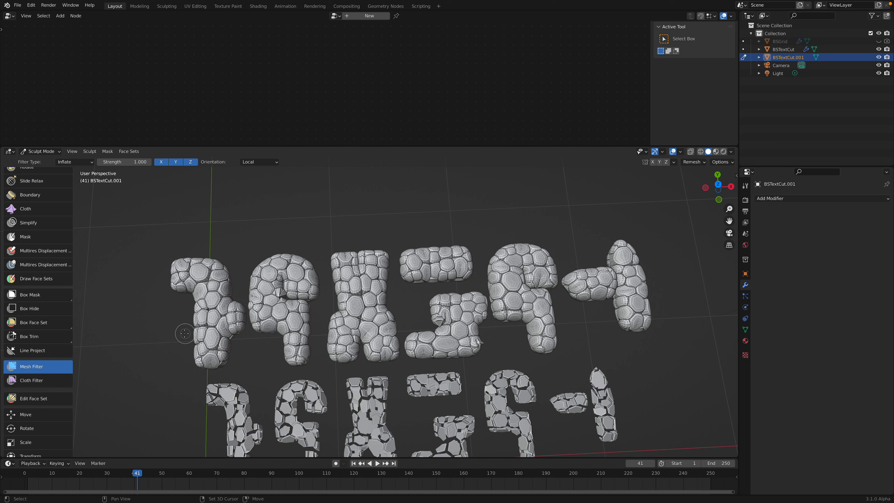
left_click_drag(238, 326, 241, 324)
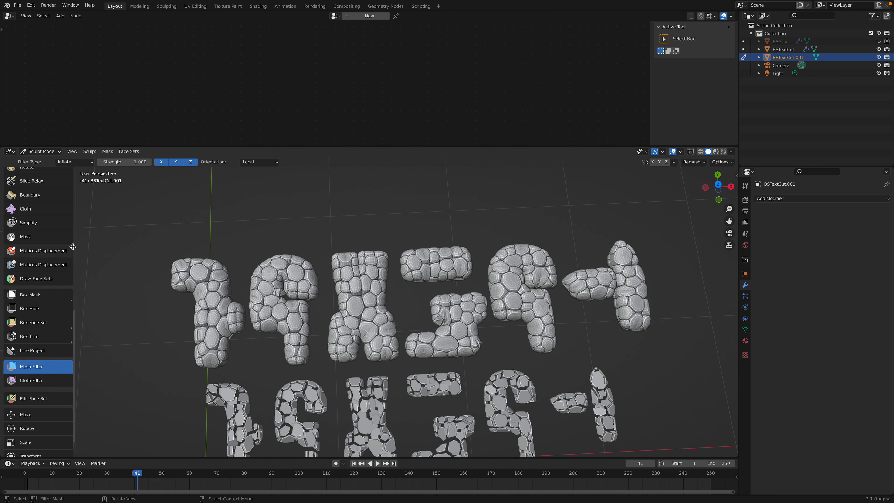
Sharpen the inflated stones with the Sharpen mesh filter, undoing the last pass
left_click(66, 162)
left_click(72, 162)
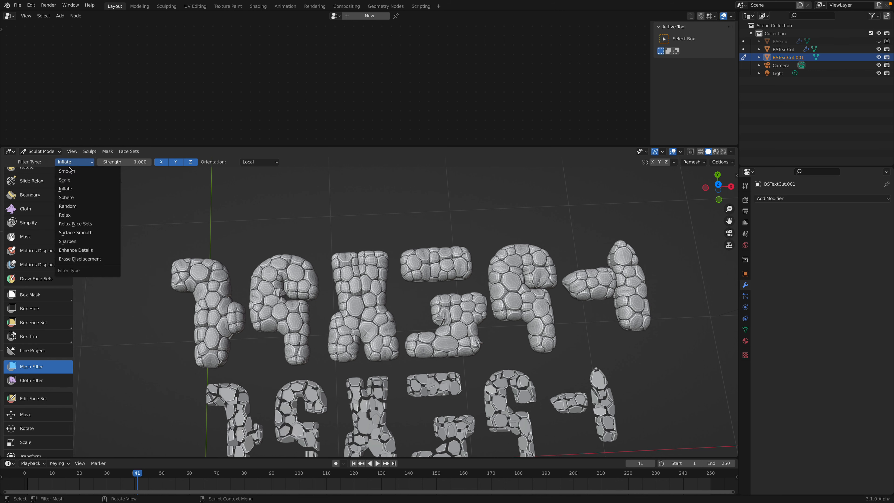
left_click(96, 241)
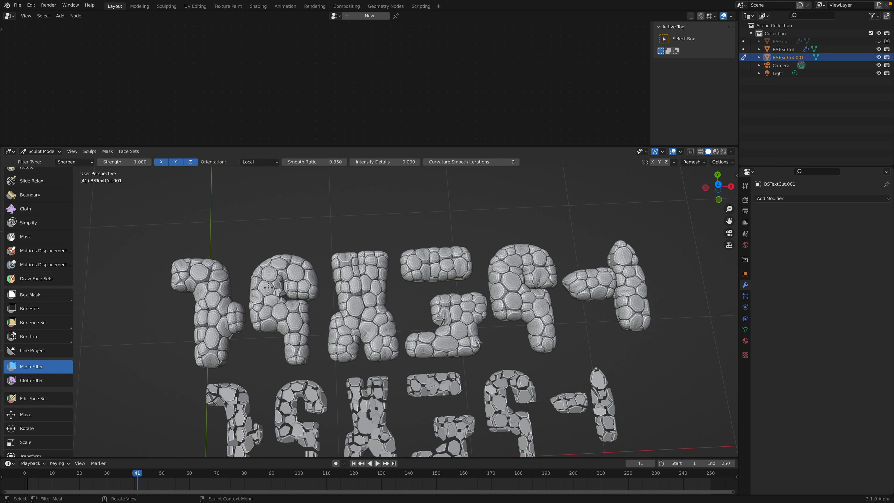
left_click_drag(245, 289, 362, 299)
left_click_drag(311, 284, 366, 304)
scroll(354, 315, "up", 3)
mouse_move(343, 318)
middle_mouse_down()
mouse_move(337, 285)
mouse_move(336, 316)
middle_mouse_up()
scroll(336, 316, "down", 2)
key("ctrl+z")
Puff up the sharpened stones with the Inflate cloth filter, undoing the last pass
left_click(37, 383)
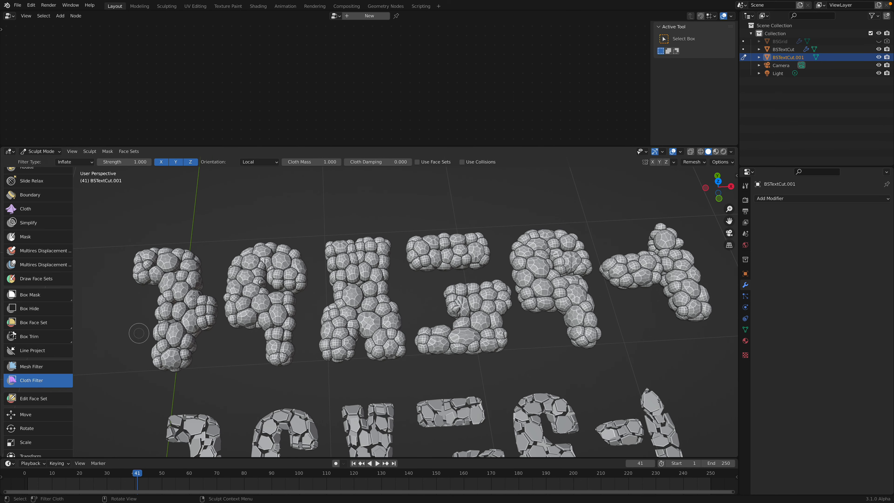
left_click_drag(194, 270, 211, 270)
mouse_move(267, 272)
left_mouse_down()
mouse_move(257, 274)
mouse_move(295, 274)
mouse_move(283, 277)
left_mouse_up()
middle_click_drag(282, 276, 293, 306)
key("ctrl+z")
Try the Expand cloth filter on the stones and undo it
left_click(74, 162)
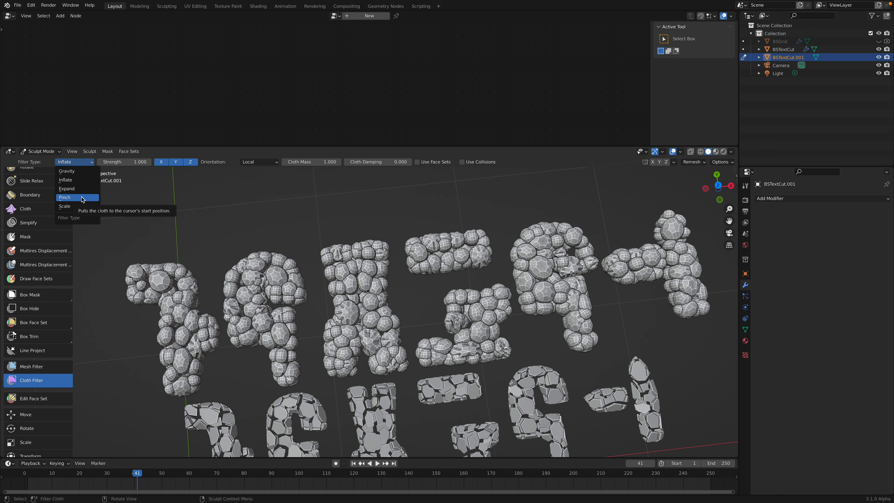
left_click(81, 189)
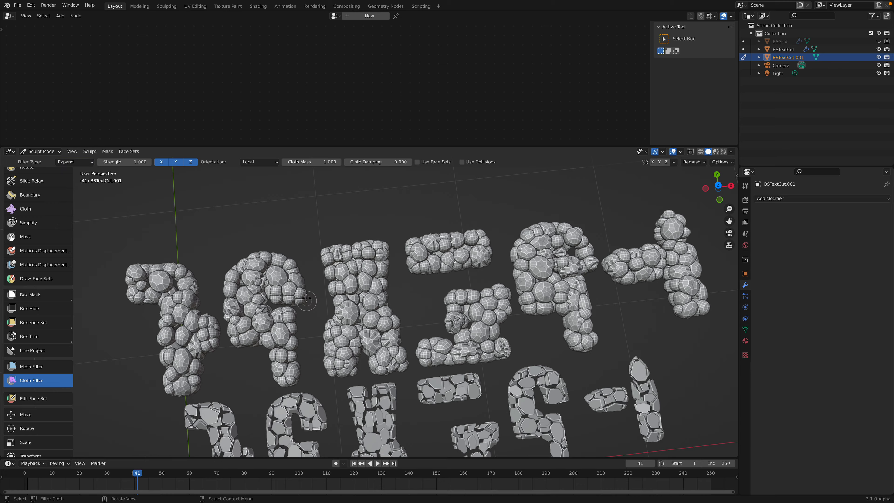
left_click_drag(308, 296, 288, 294)
scroll(398, 316, "down", 3)
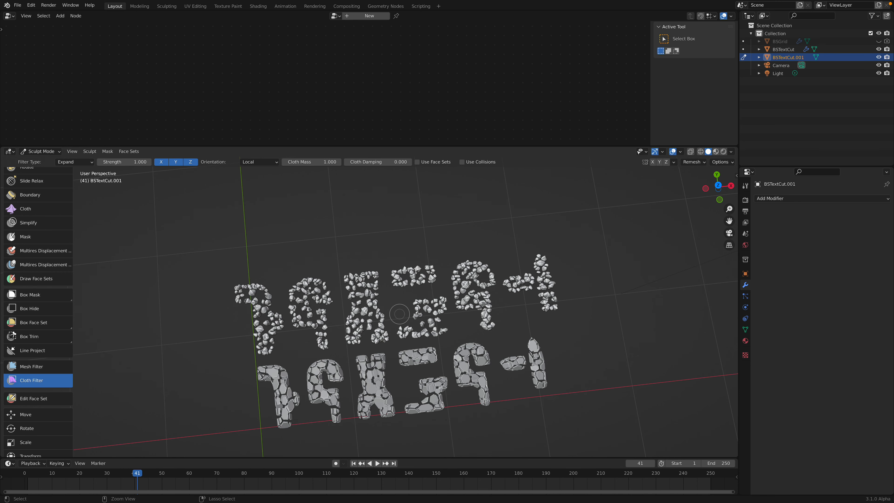
key("ctrl+z")
Set the cloth filter type to Gravity and return to Object Mode
left_click(74, 161)
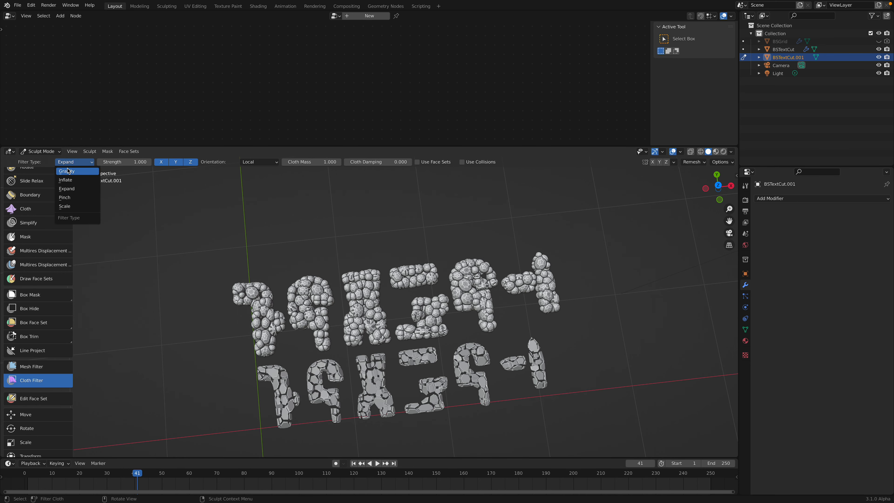
left_click(71, 172)
middle_click_drag(472, 312, 466, 299)
left_click(40, 151)
left_click(35, 160)
Lower the sculpted copy along the Z axis towards the level of the original text
middle_click_drag(434, 293, 443, 277)
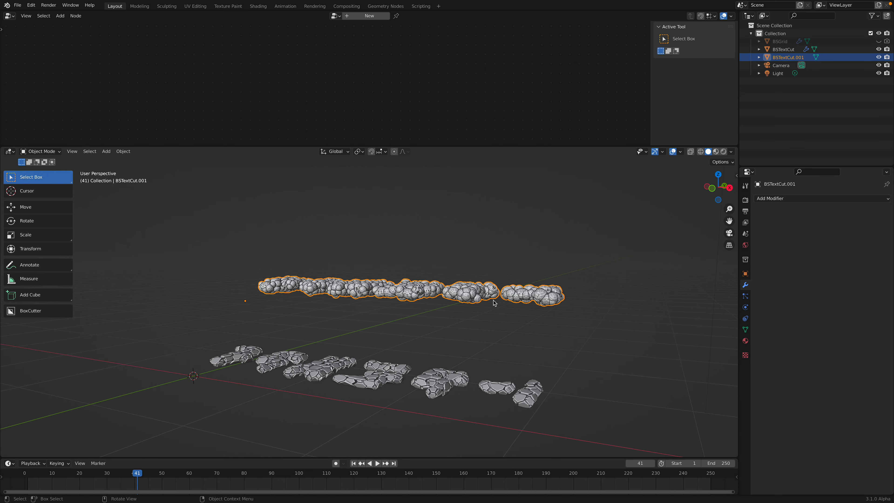
scroll(493, 302, "down", 1)
key("g")
key("z")
left_click(496, 368)
middle_click_drag(496, 347, 501, 396)
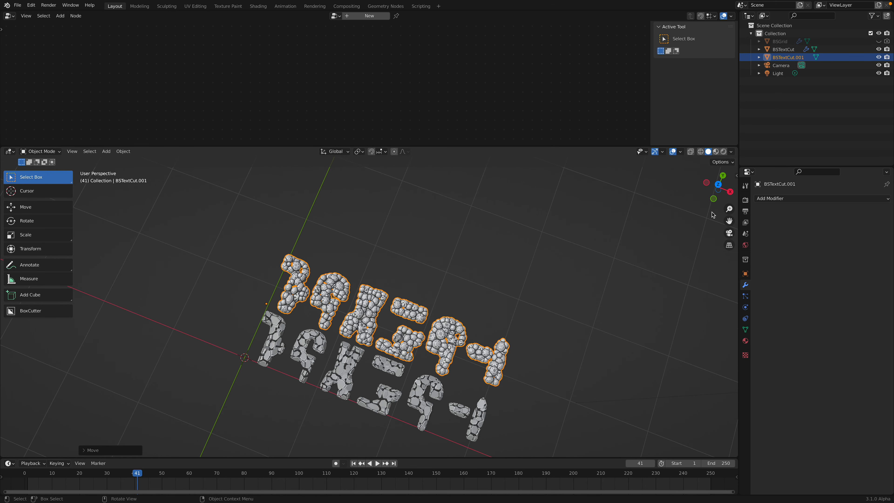
Move the sculpted copy about 0.05 m in positive Y in top view, lined up with the original text
left_click(718, 185)
key("g")
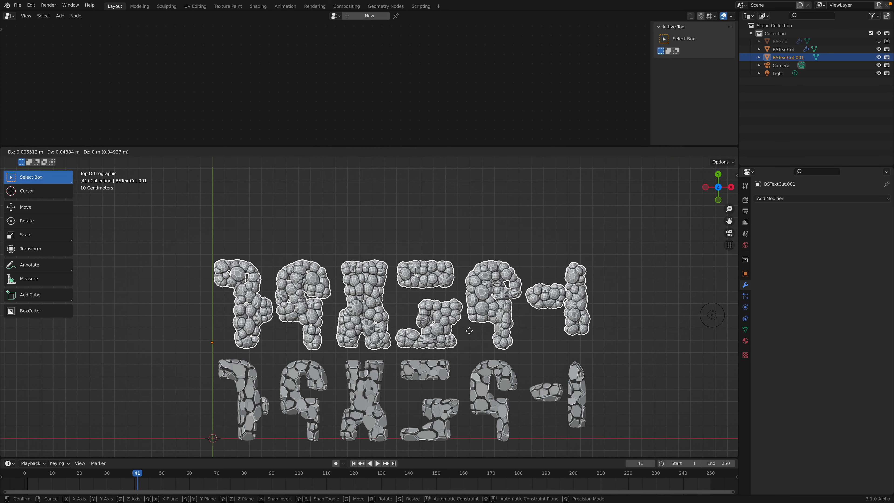
left_click(469, 331)
Set the Decimate ratio of the original BSTextCut to 0.2444
scroll(468, 313, "up", 2)
left_click(451, 337)
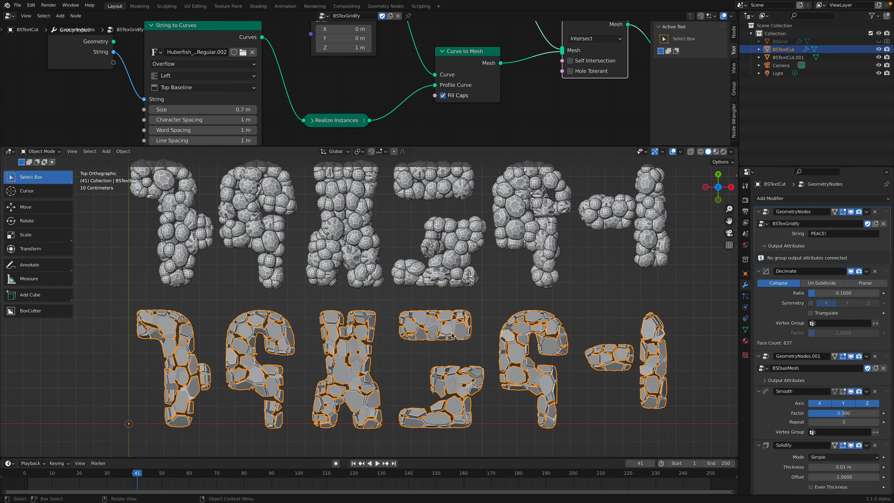
left_click_drag(822, 294, 833, 293)
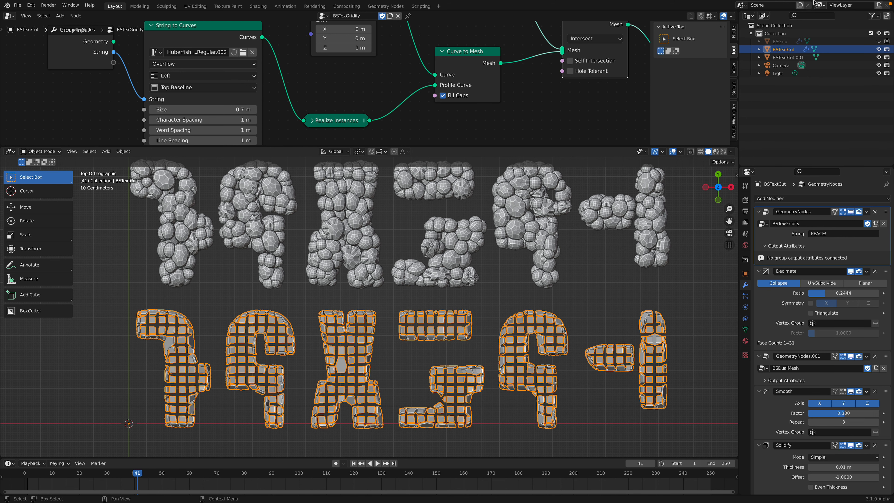